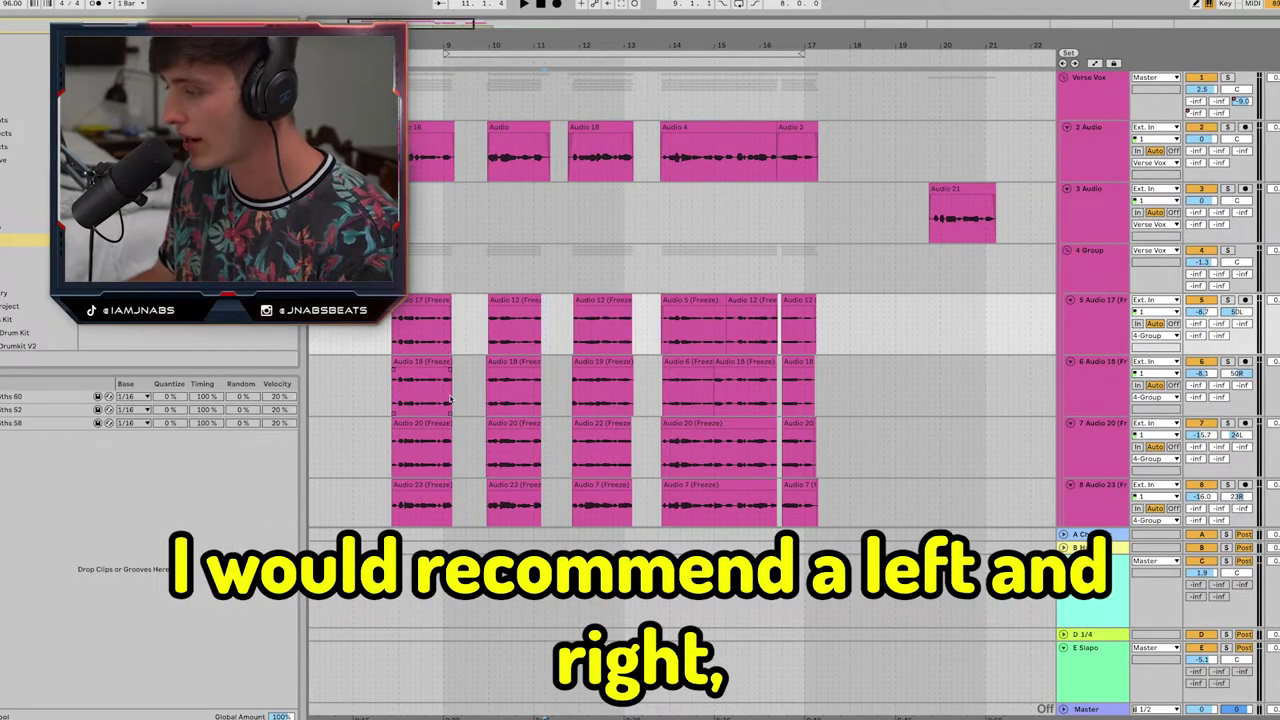
# Extend the first Audio 17 clip on track 5 across the gaps and over the clips that follow it.
pyautogui.scroll(-3, 392, 358)
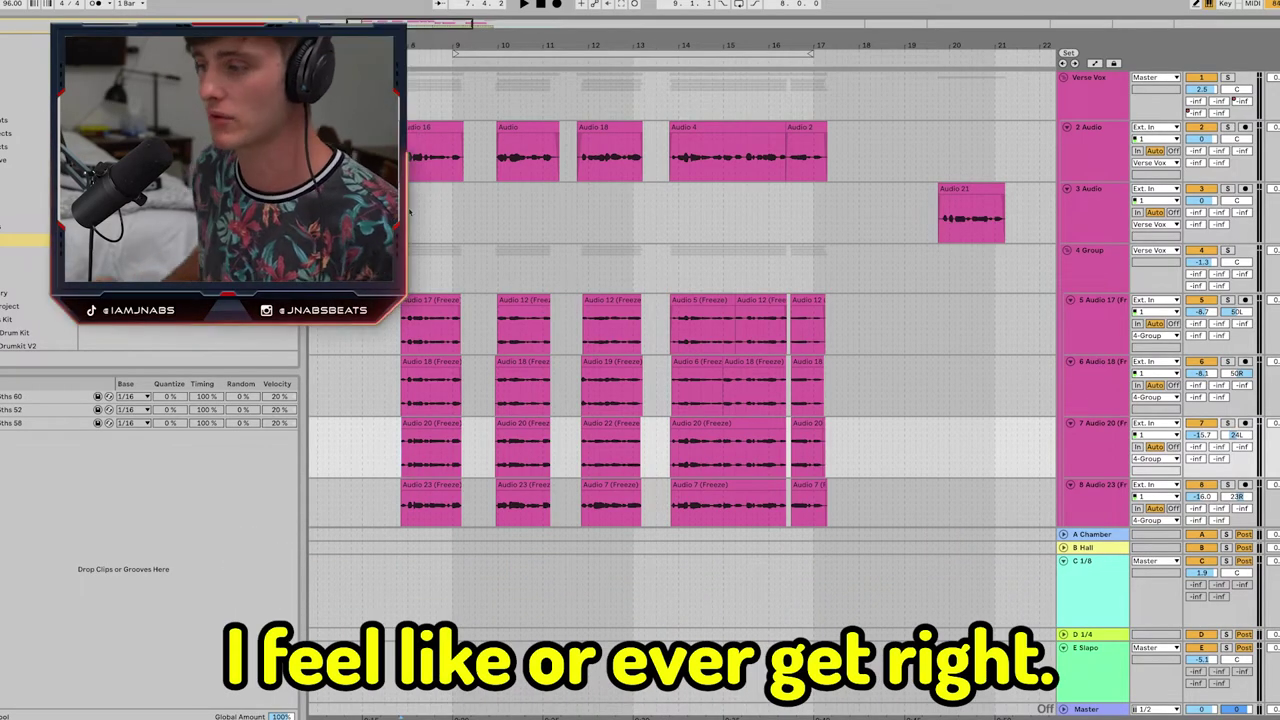
pyautogui.click(409, 212)
pyautogui.press('+')
pyautogui.press('+')
pyautogui.press('+')
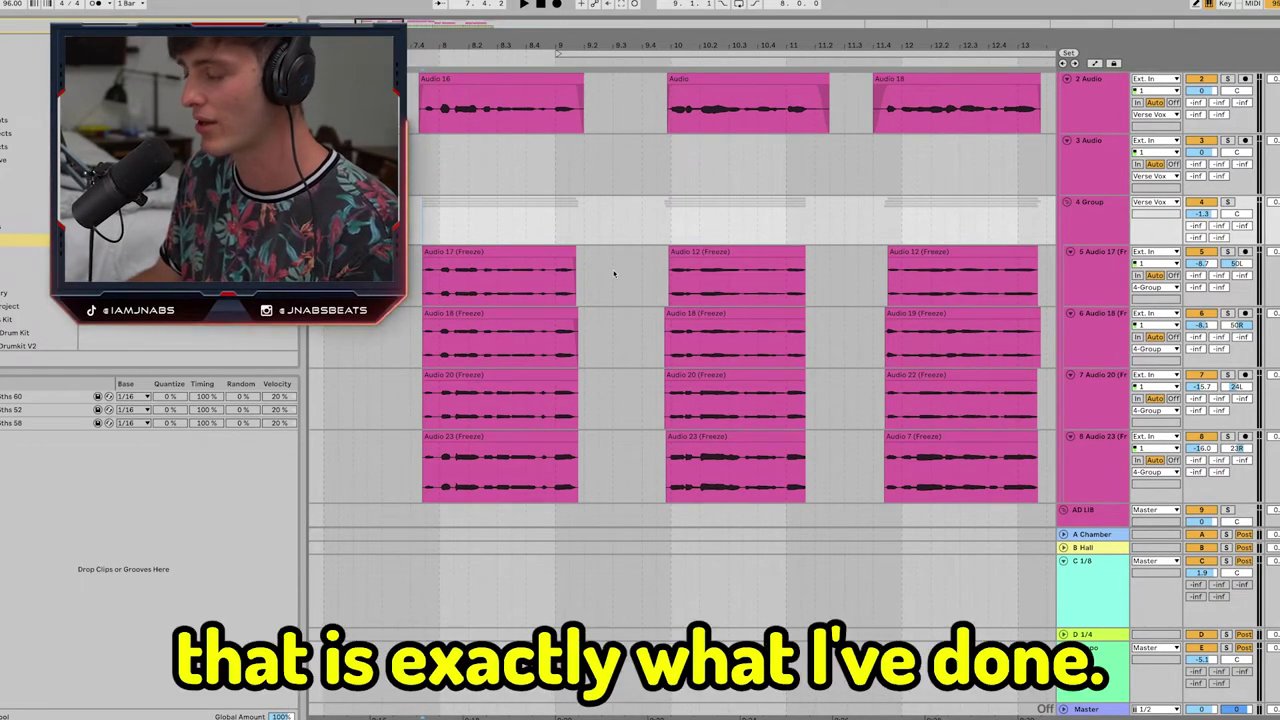
pyautogui.click(587, 252)
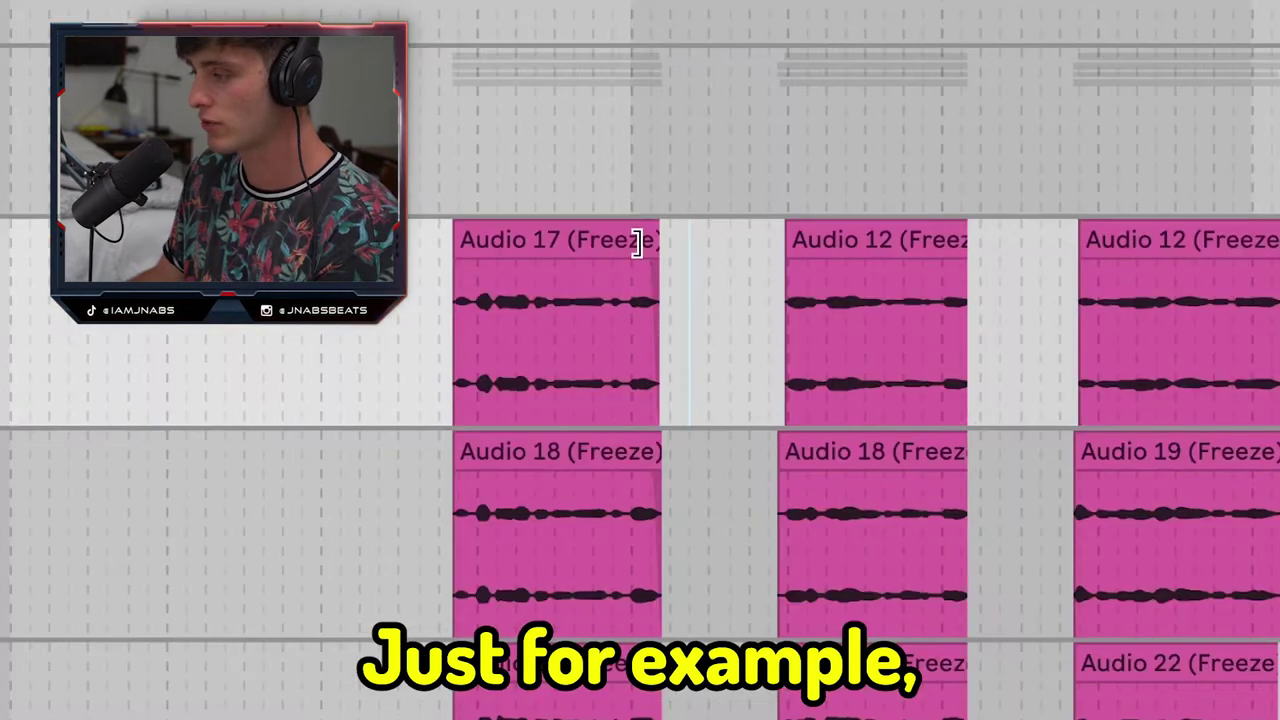
pyautogui.moveTo(655, 247)
pyautogui.mouseDown()
pyautogui.moveTo(1275, 250)
pyautogui.moveTo(581, 256)
pyautogui.mouseUp()
pyautogui.click(544, 338)
pyautogui.press('super+z')
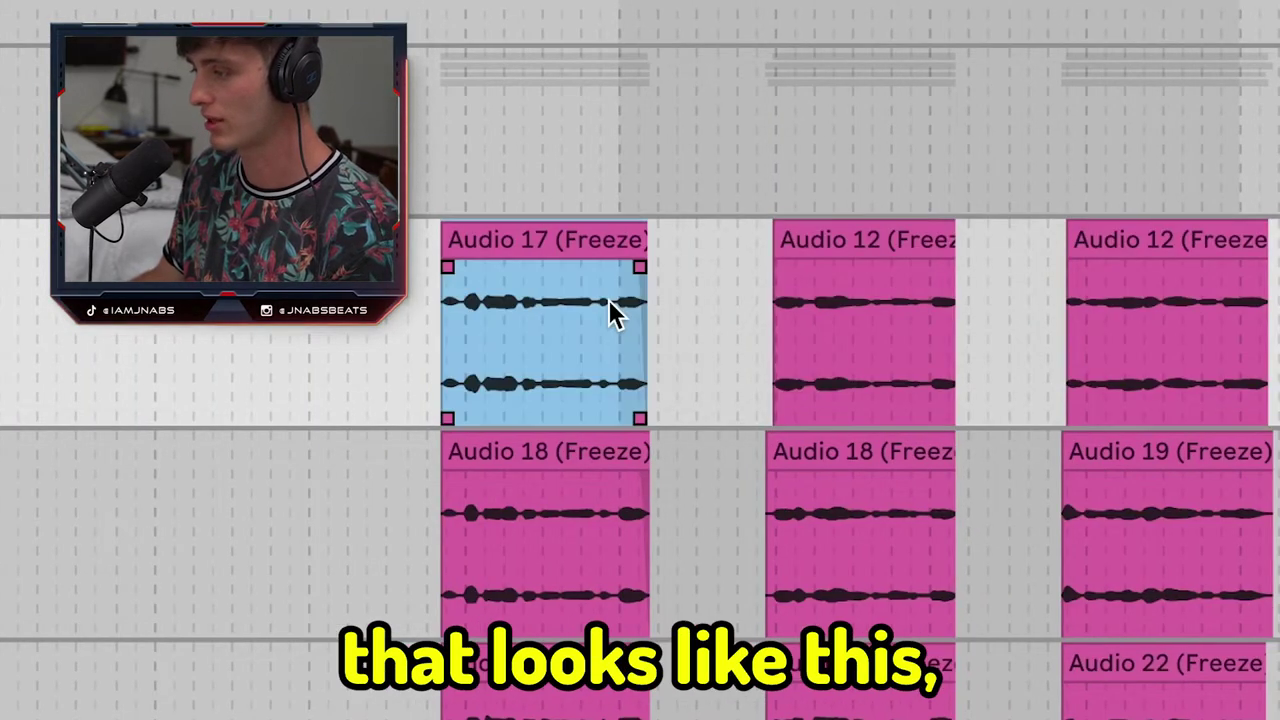
pyautogui.press('super+z')
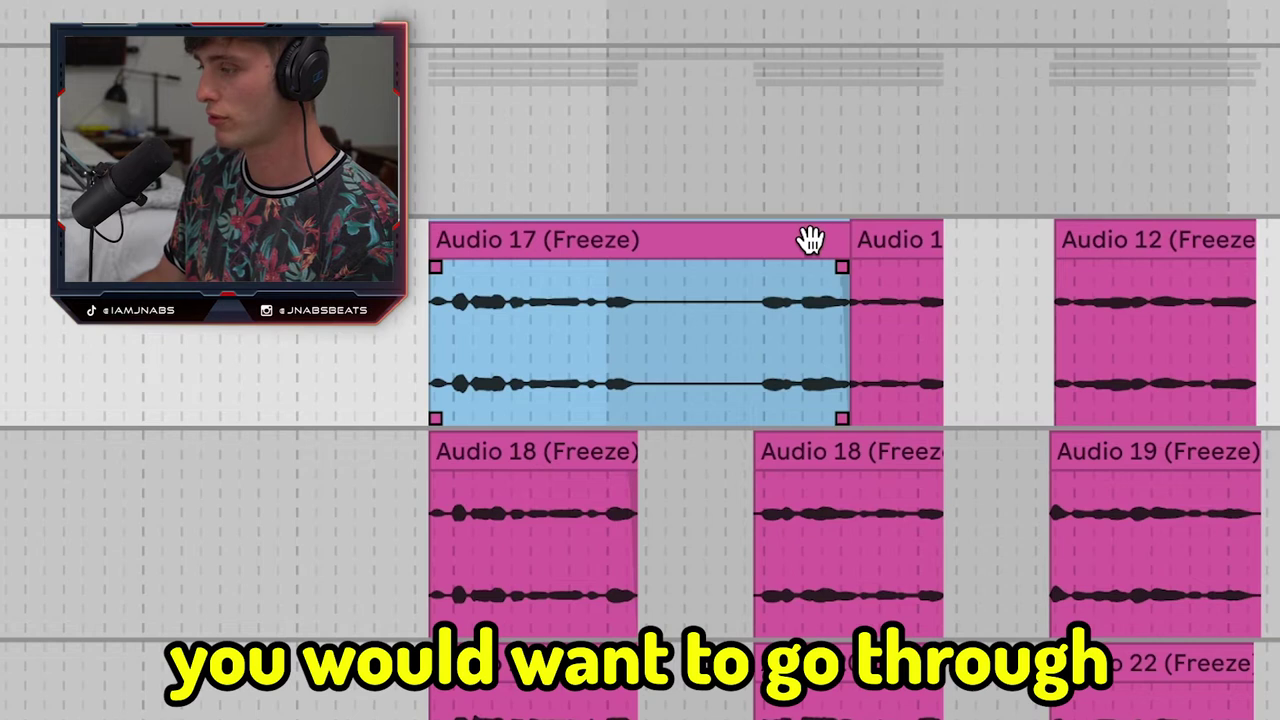
pyautogui.click(855, 246)
pyautogui.press('super+z')
pyautogui.click(497, 320)
# Delete the silent gap between the first two phrases of the Audio 17 clip and fade the cut edges.
pyautogui.press('+')
pyautogui.press('+')
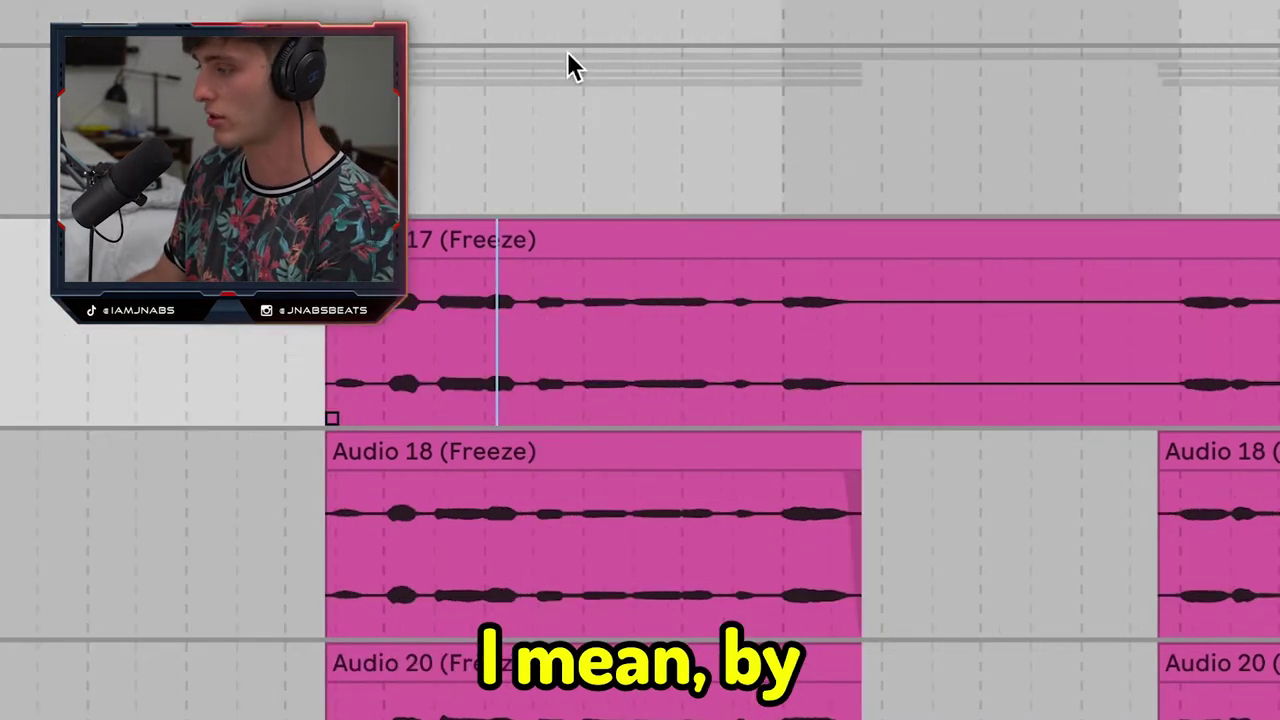
pyautogui.moveTo(866, 294); pyautogui.dragTo(1166, 362)
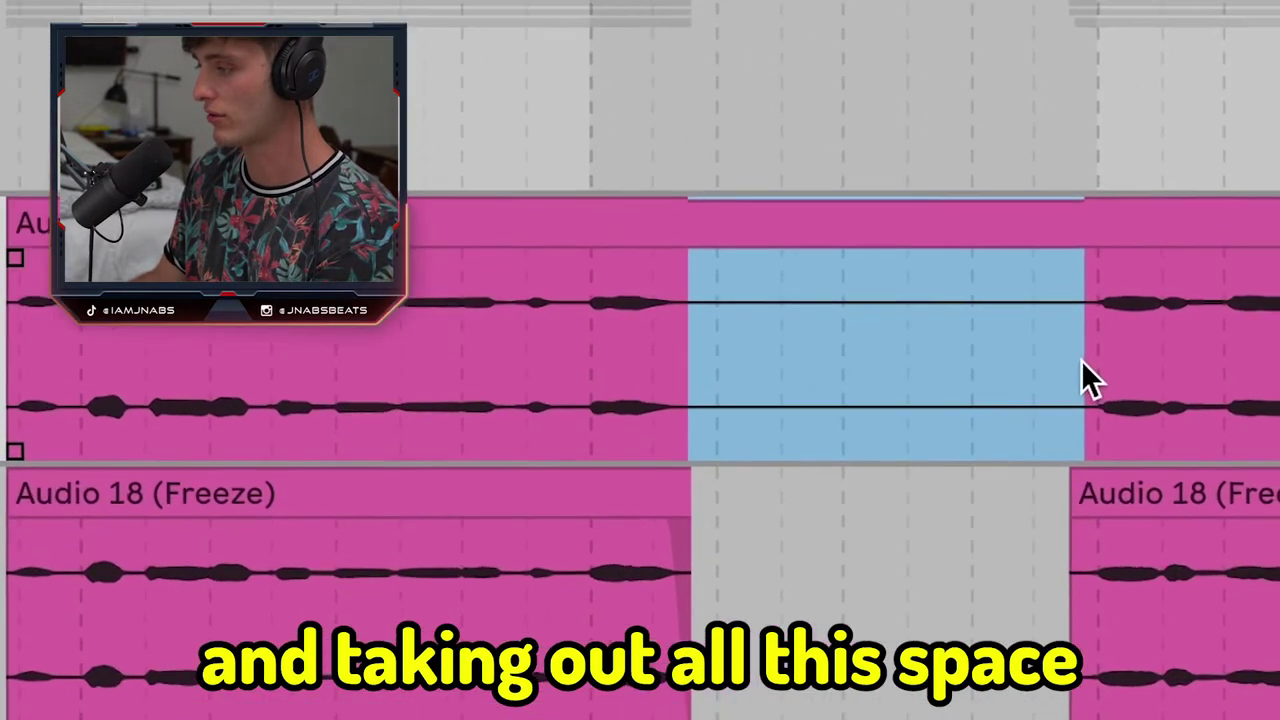
pyautogui.press('Delete')
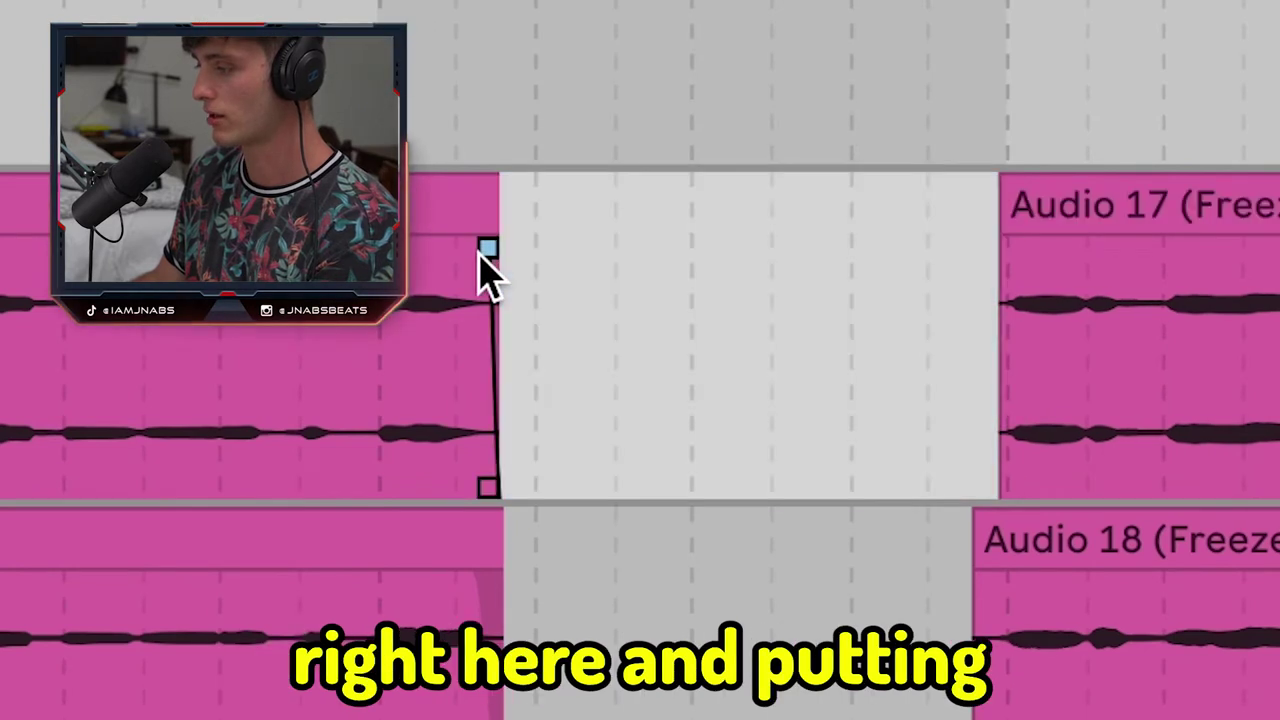
pyautogui.moveTo(1013, 247); pyautogui.dragTo(1019, 247)
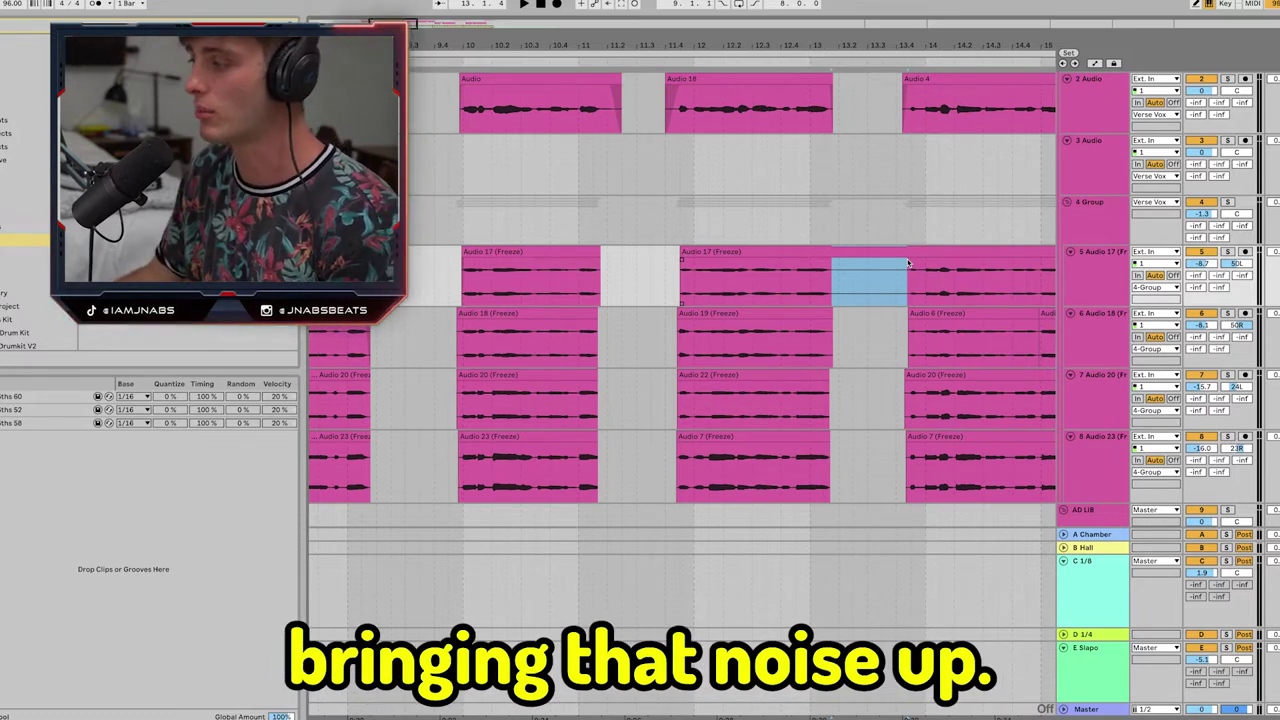
# Delete the silent stretch of the Audio 17 clip on track 5 just before bar 14.
pyautogui.click(908, 264)
pyautogui.moveTo(831, 282); pyautogui.dragTo(909, 282)
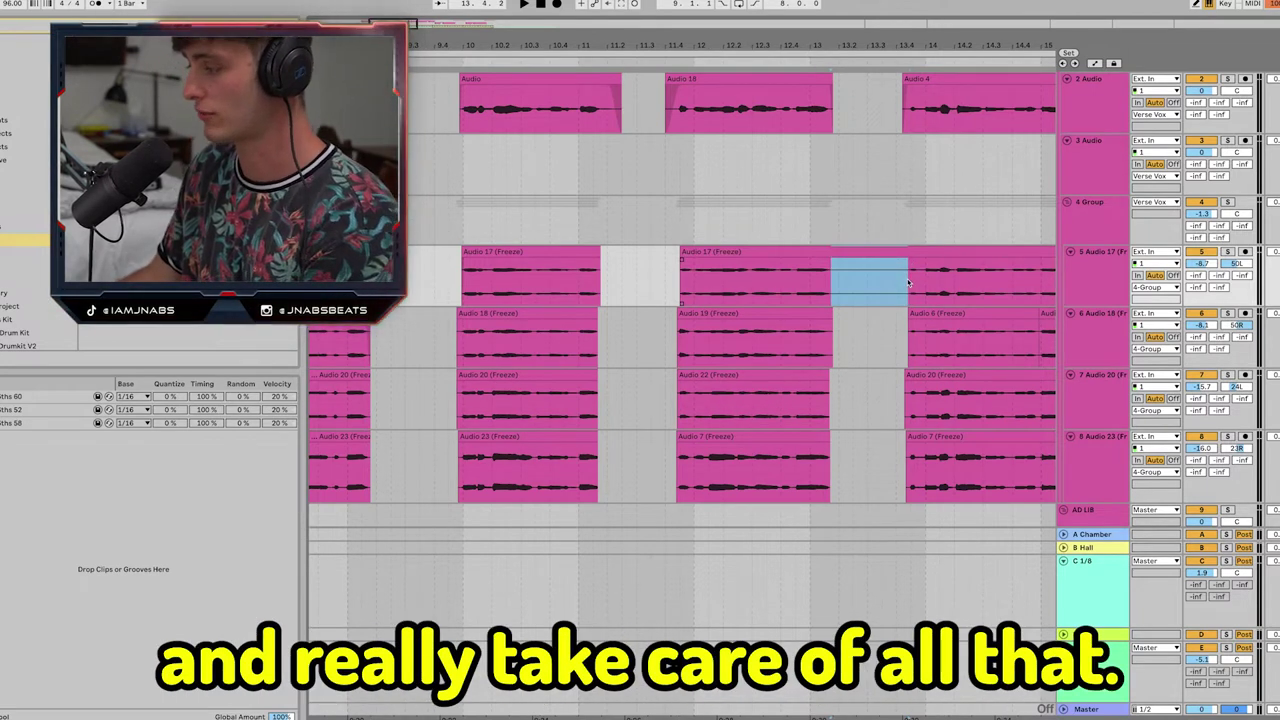
pyautogui.press('Delete')
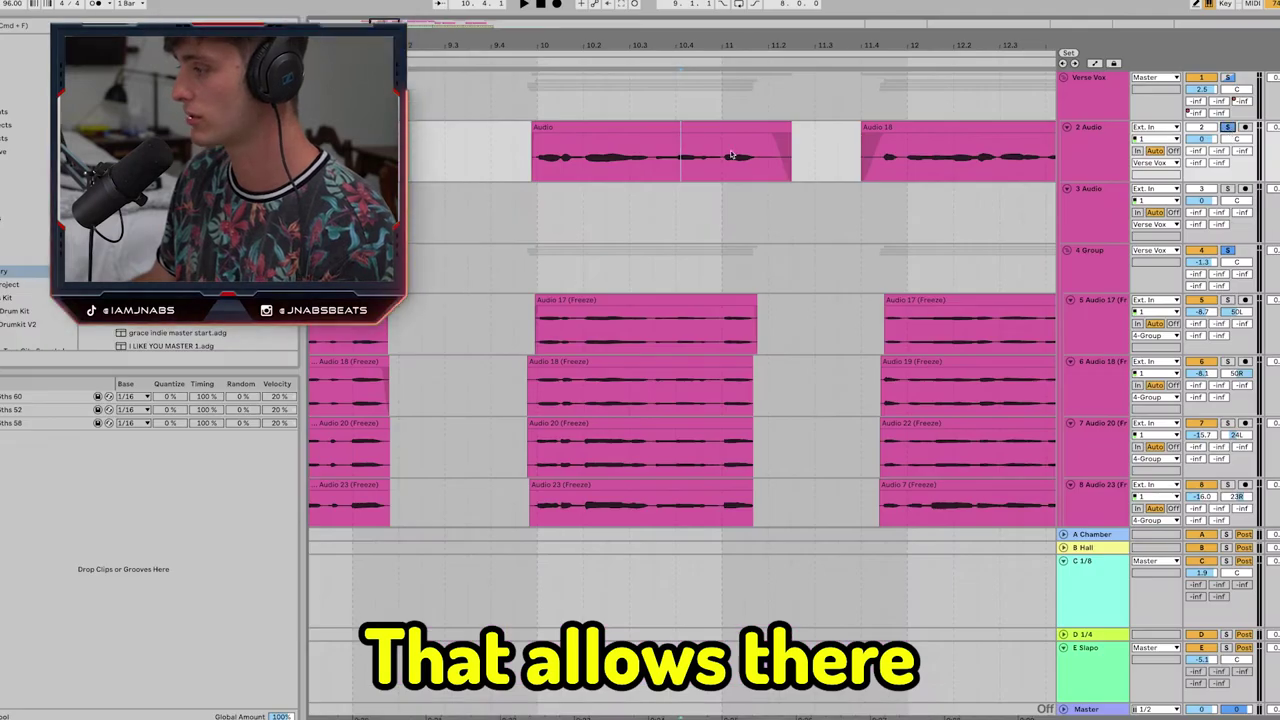
# Play the soloed 4 Group backing vocals from bar 10 and add a short fade-in to the Audio 18 clip there.
pyautogui.moveTo(755, 160); pyautogui.dragTo(805, 165)
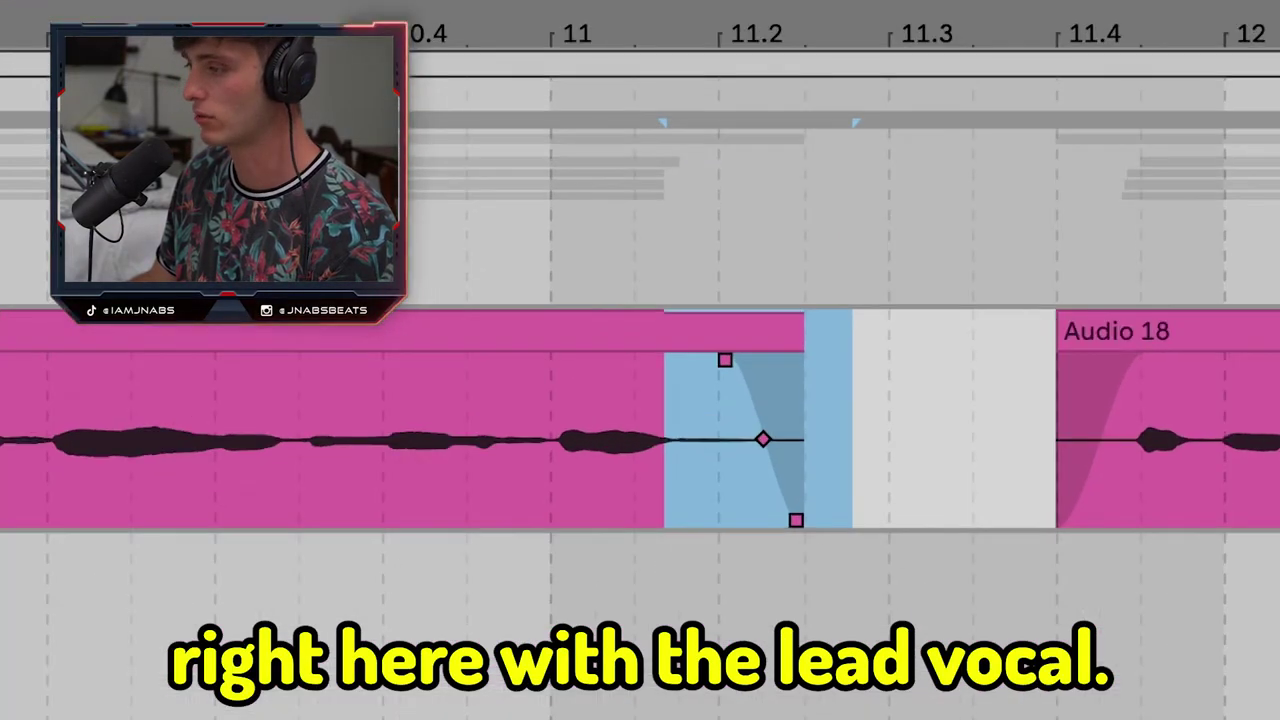
pyautogui.click(537, 266)
pyautogui.press('space')
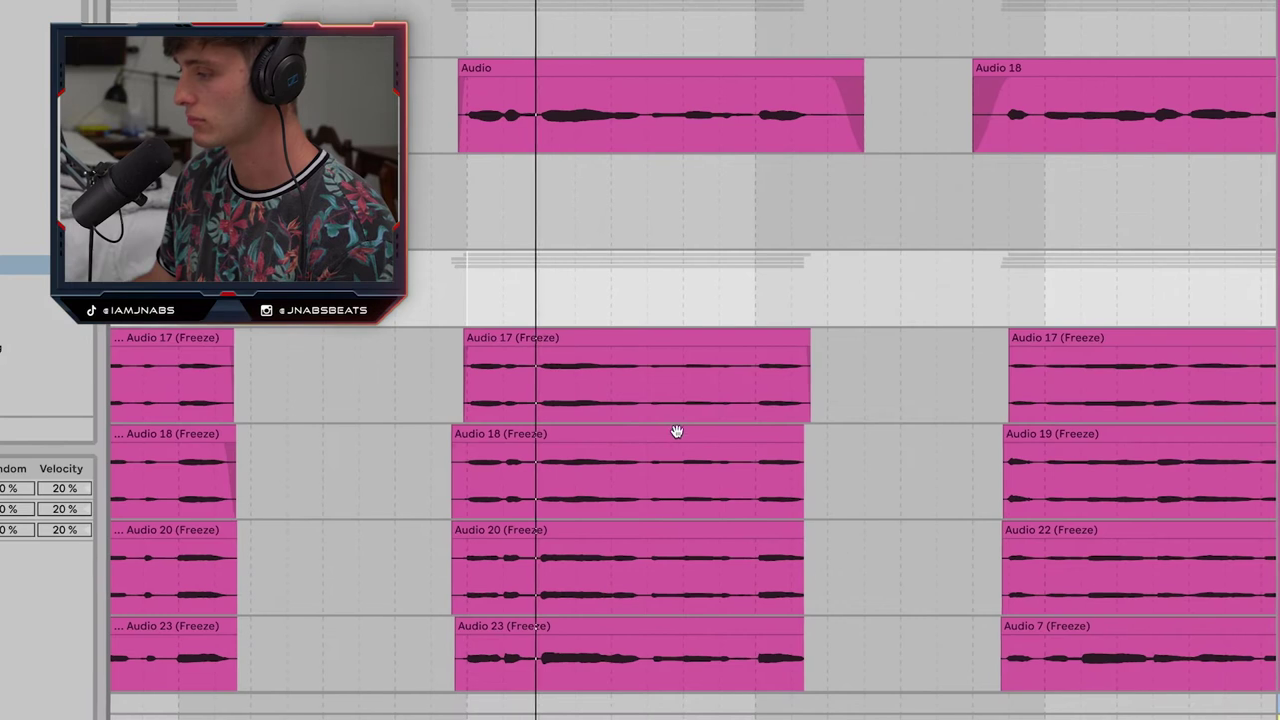
pyautogui.click(463, 445)
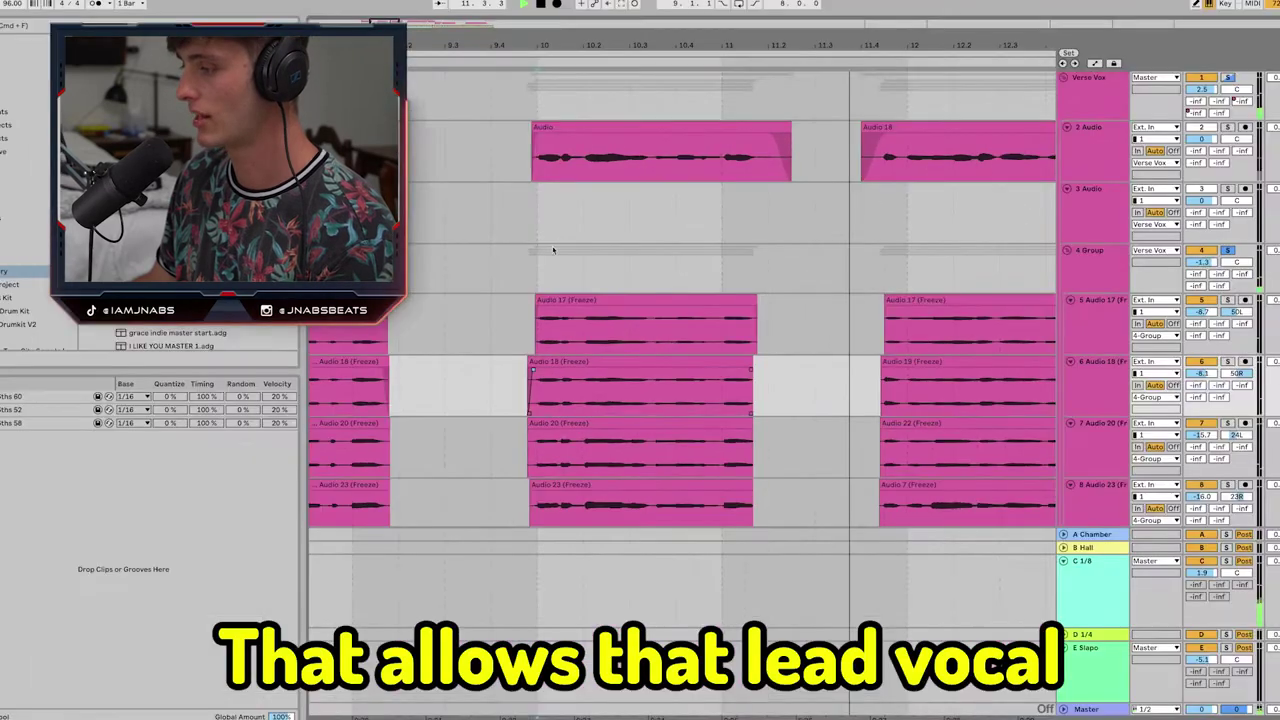
# Solo the lead vocal on track 2 together with the backing group and play them from bar 10.
pyautogui.click(421, 213)
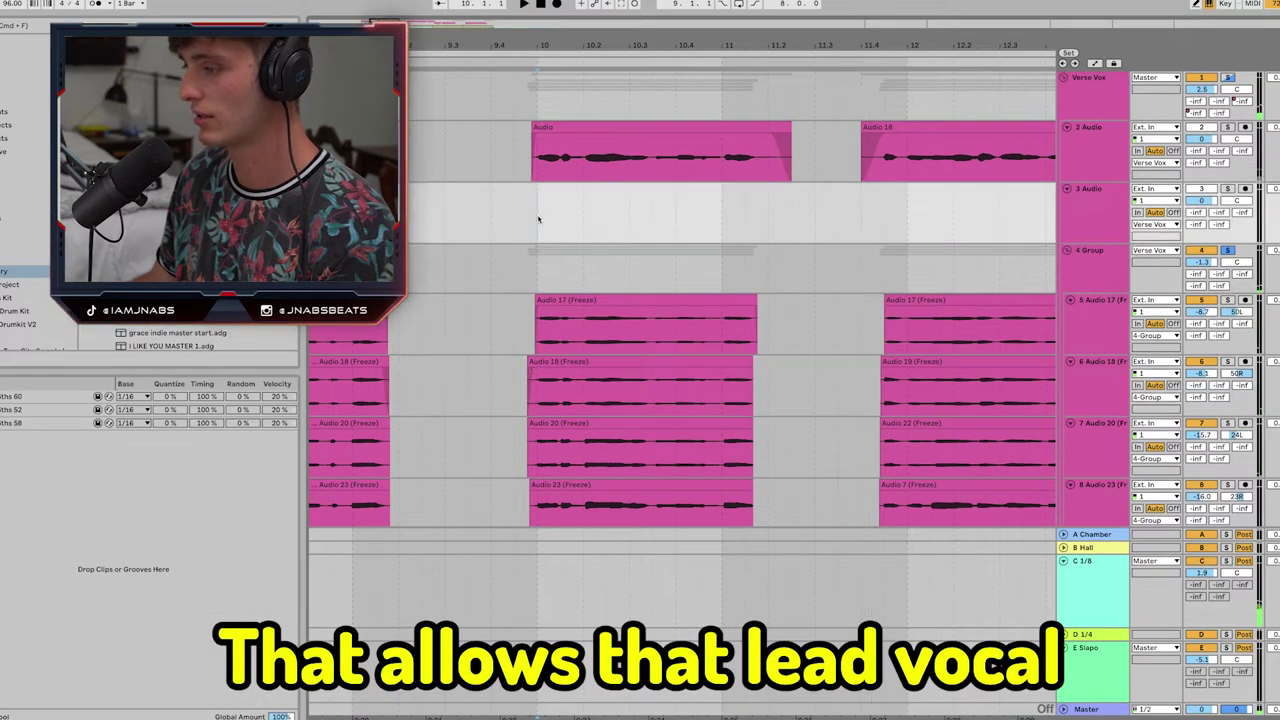
pyautogui.keyDown('super'); pyautogui.click(1229, 127); pyautogui.keyUp('super')
pyautogui.press('space')
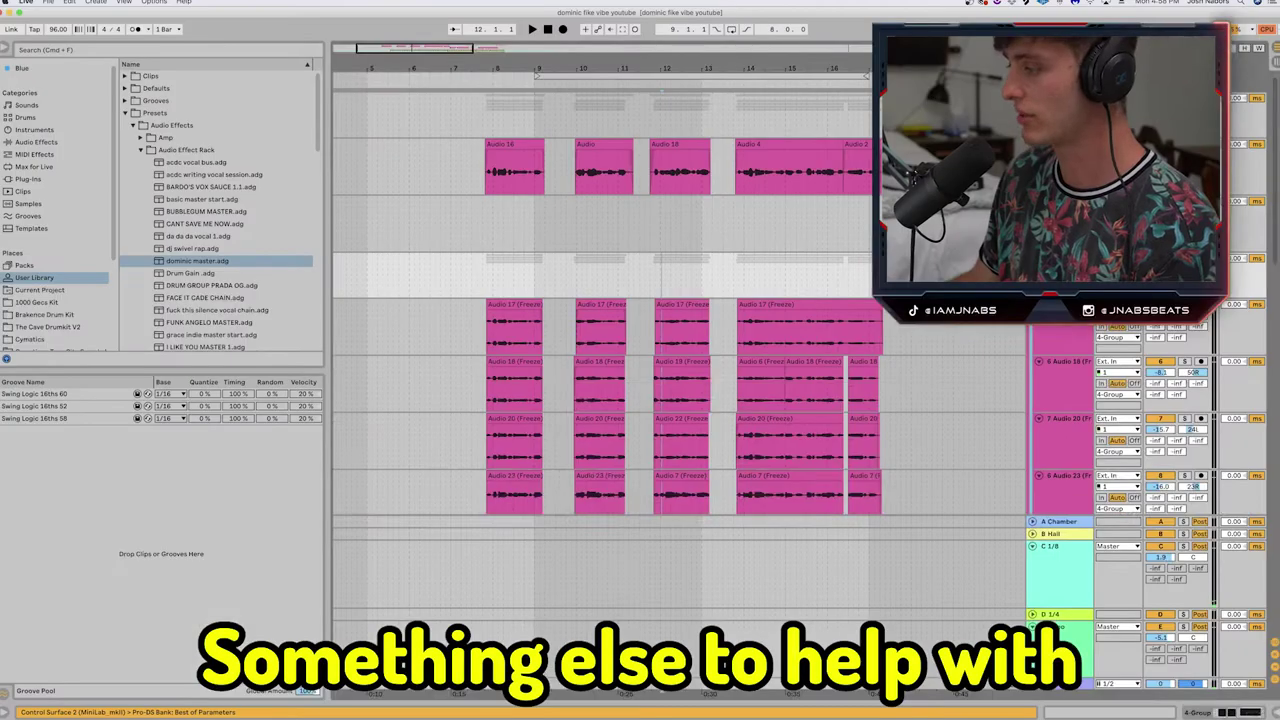
# Show the effects on the 4 Group backing vocals and examine the Pro-DS de-esser in the chain.
pyautogui.doubleClick(1060, 258)
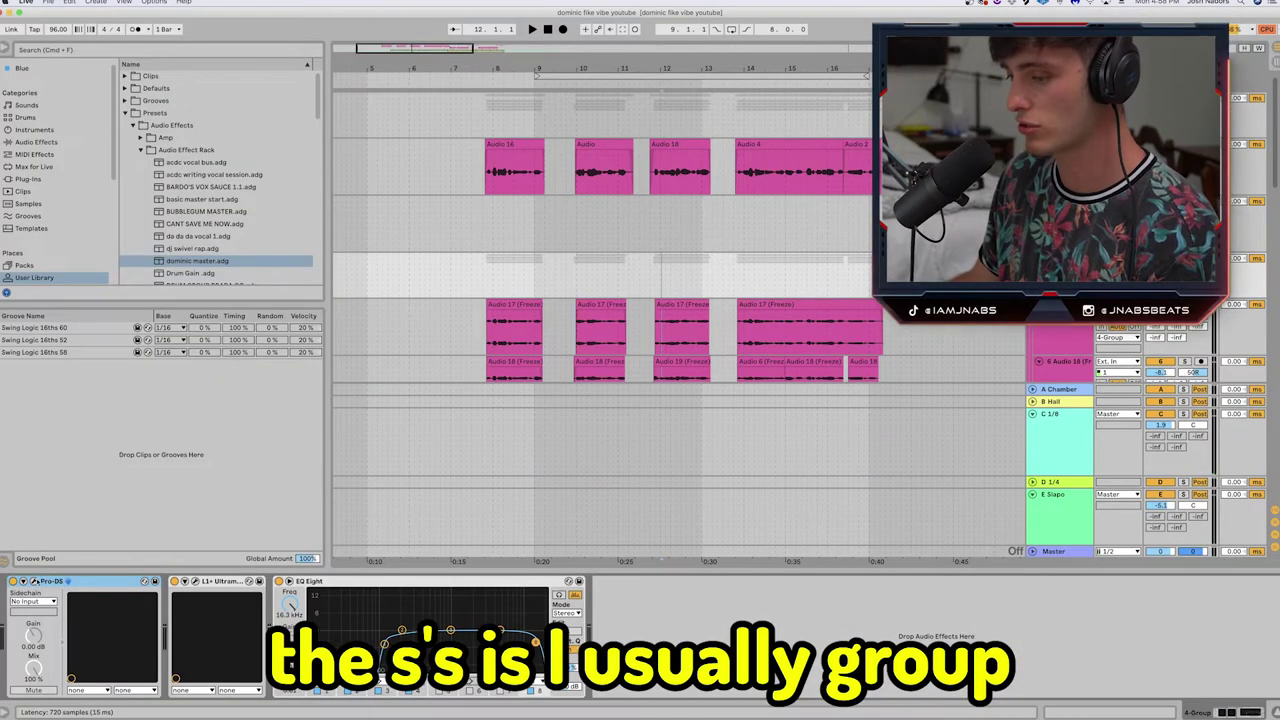
pyautogui.scroll(-3, 600, 240)
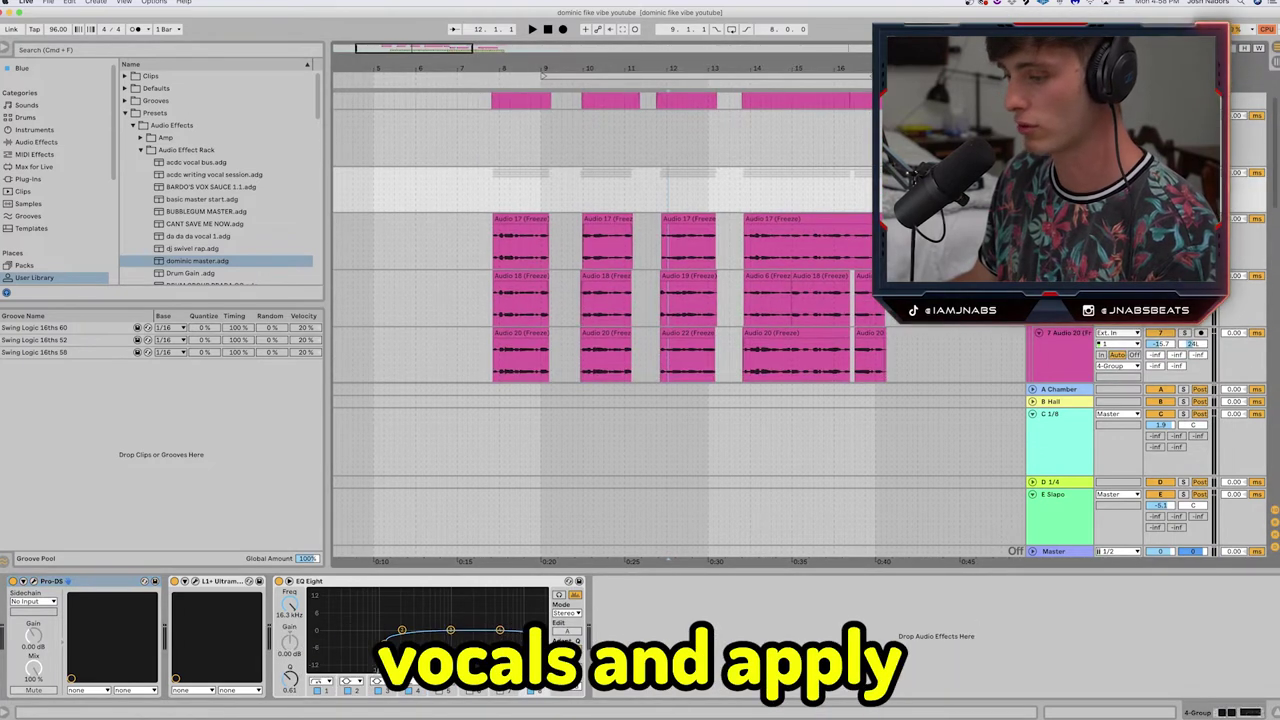
pyautogui.click(34, 581)
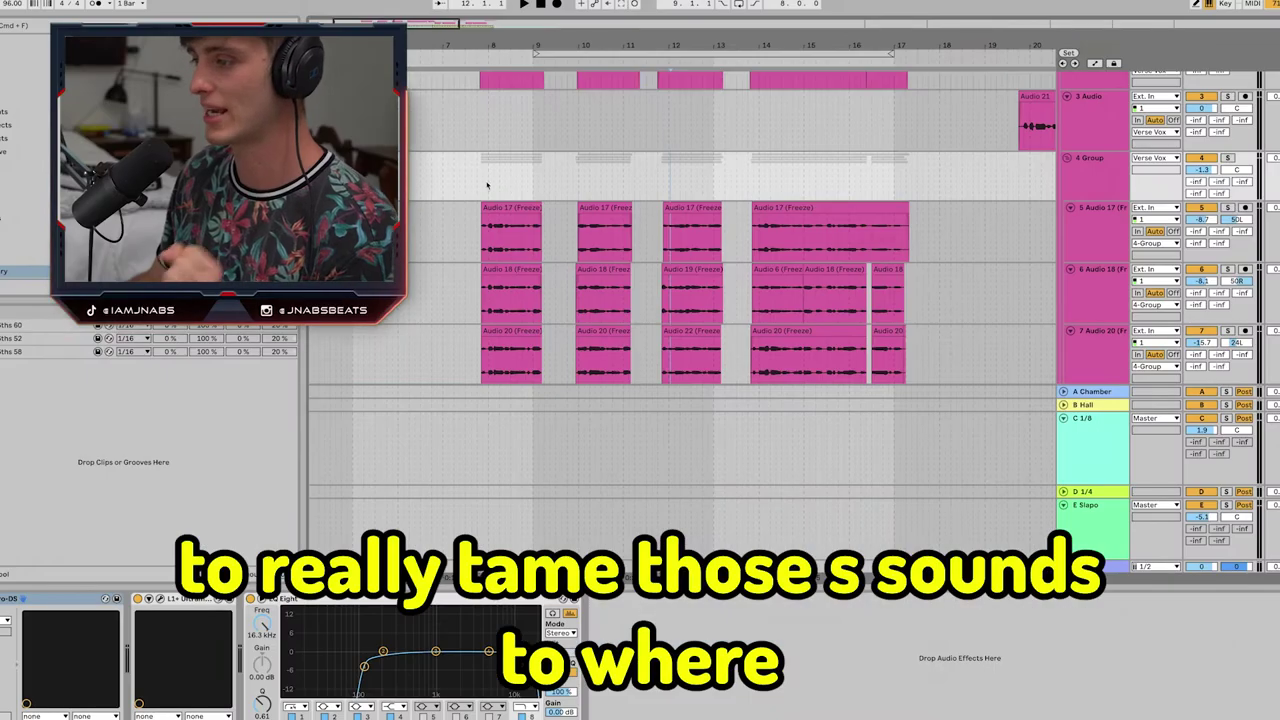
pyautogui.scroll(2, 487, 184)
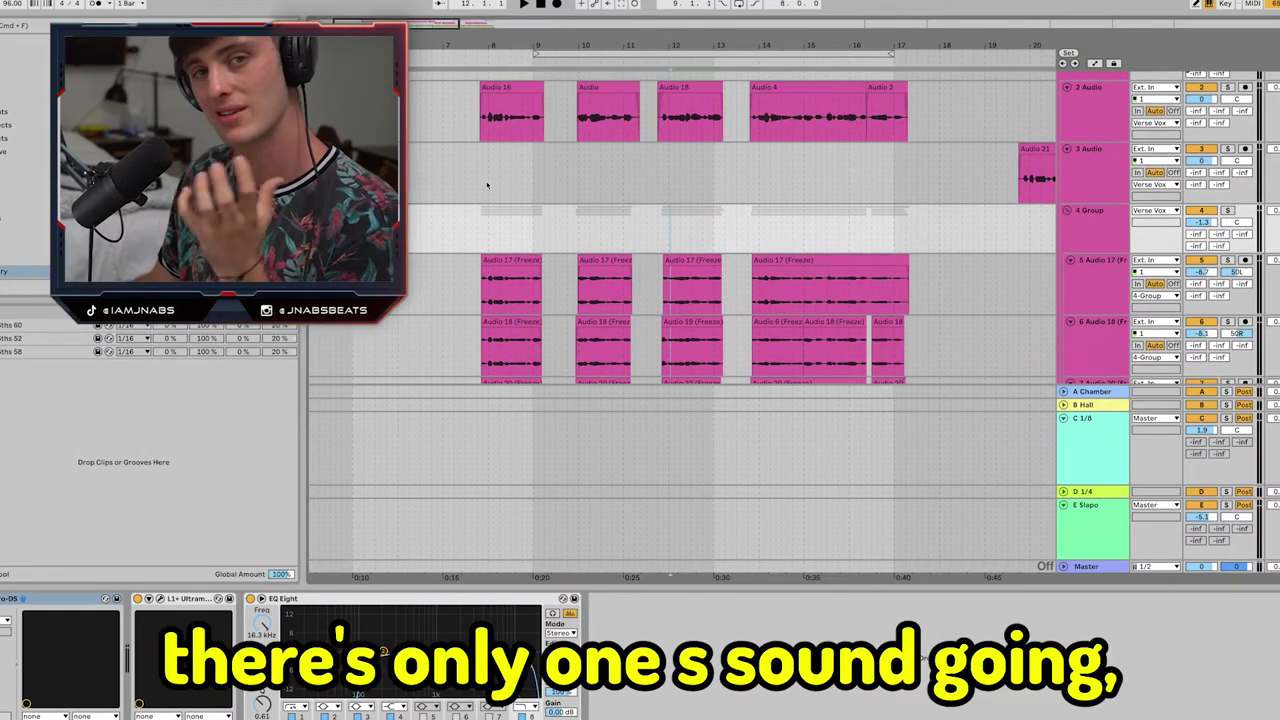
pyautogui.scroll(2, 487, 185)
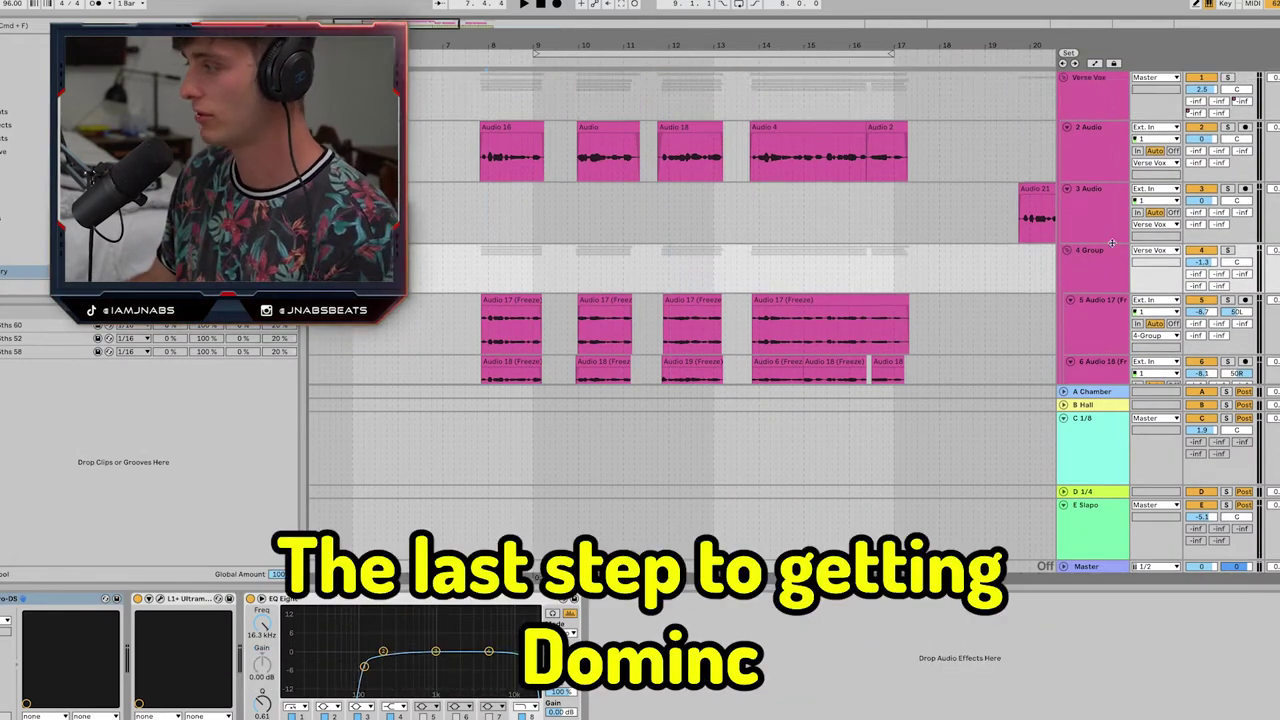
# Show the Verse Vox group's effects and examine the cuts in its FabFilter Pro-Q 3 equalizer.
pyautogui.click(487, 99)
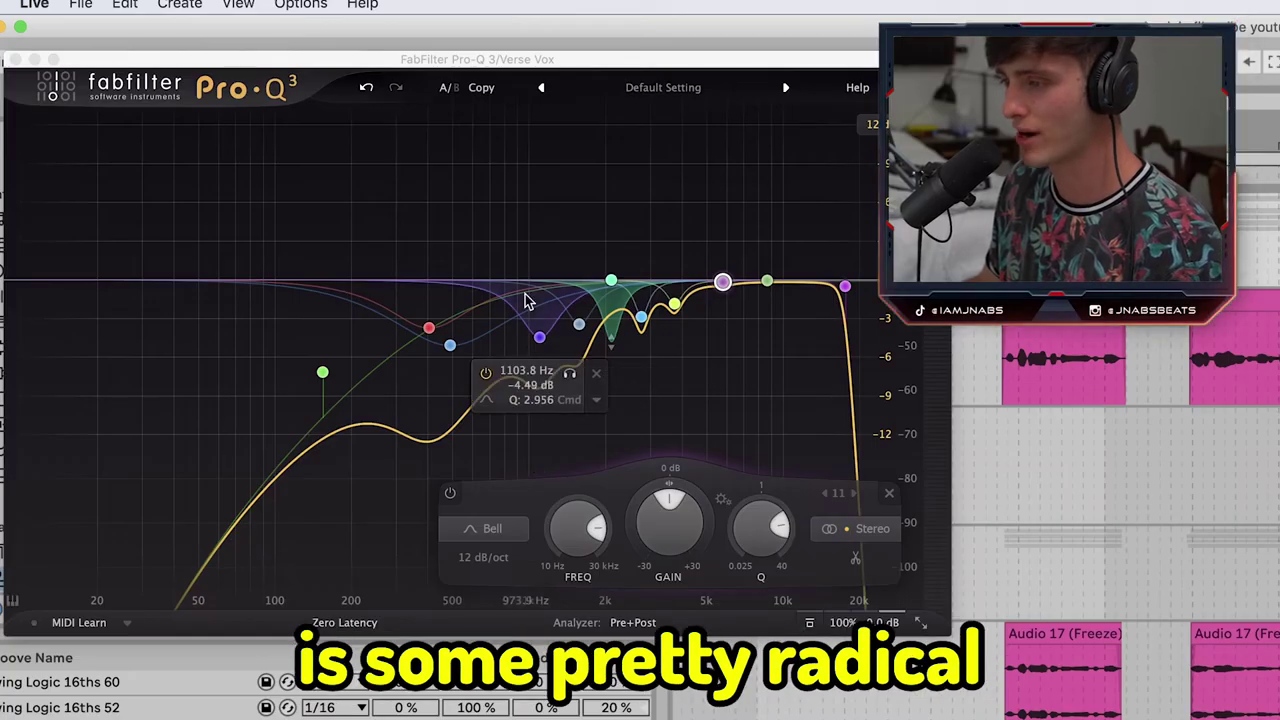
pyautogui.moveTo(465, 358)
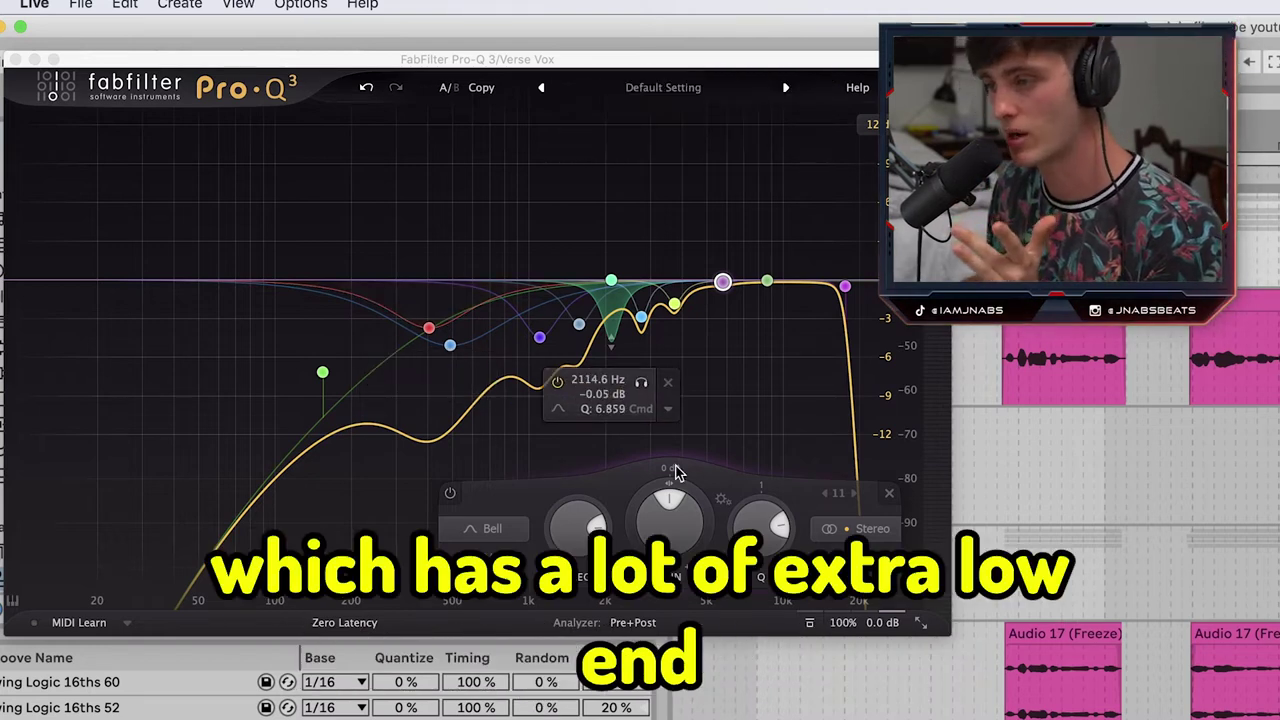
pyautogui.click(16, 60)
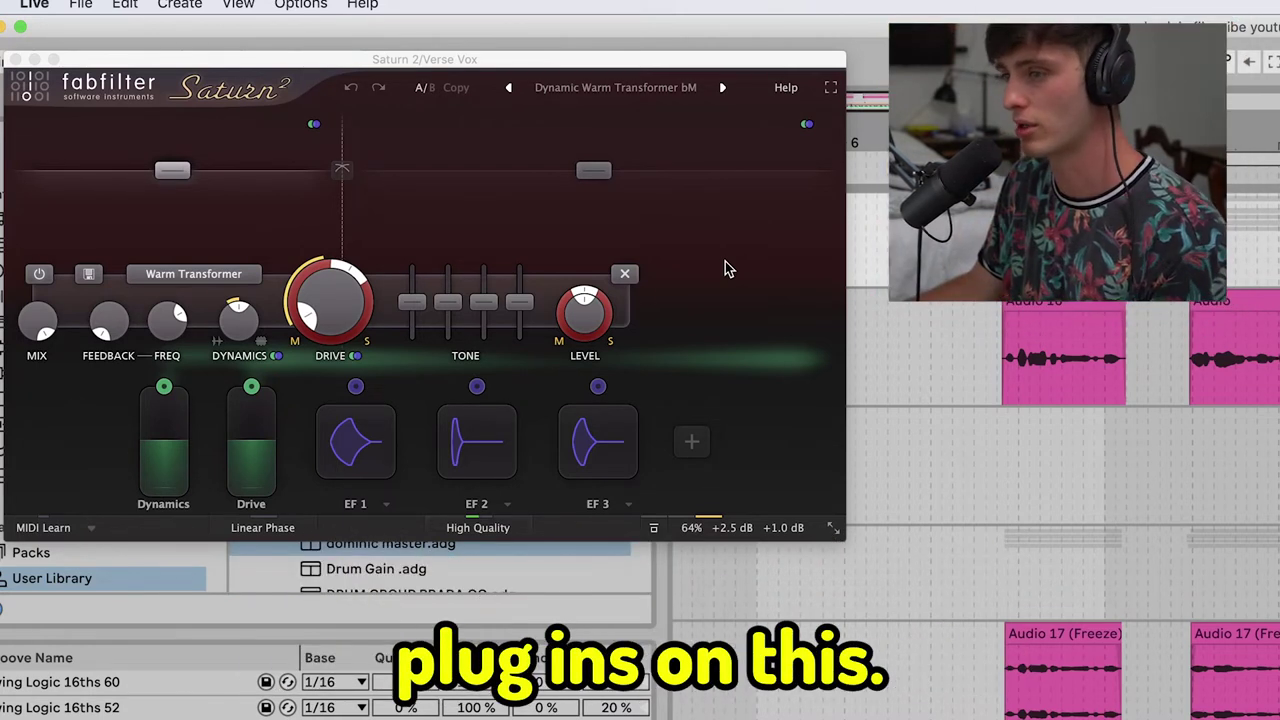
# Look through the preset categories of Saturn 2 on Verse Vox and examine its mix setting.
pyautogui.click(638, 163)
pyautogui.click(667, 88)
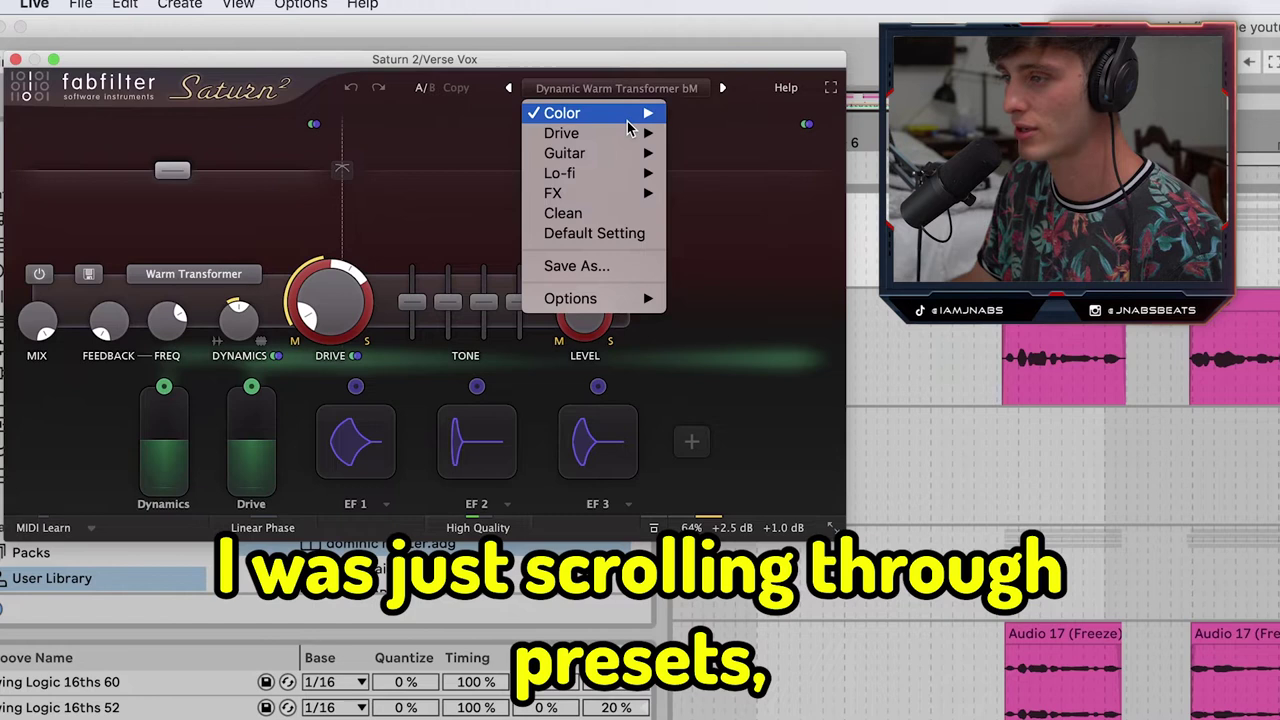
pyautogui.moveTo(640, 113)
pyautogui.click(738, 203)
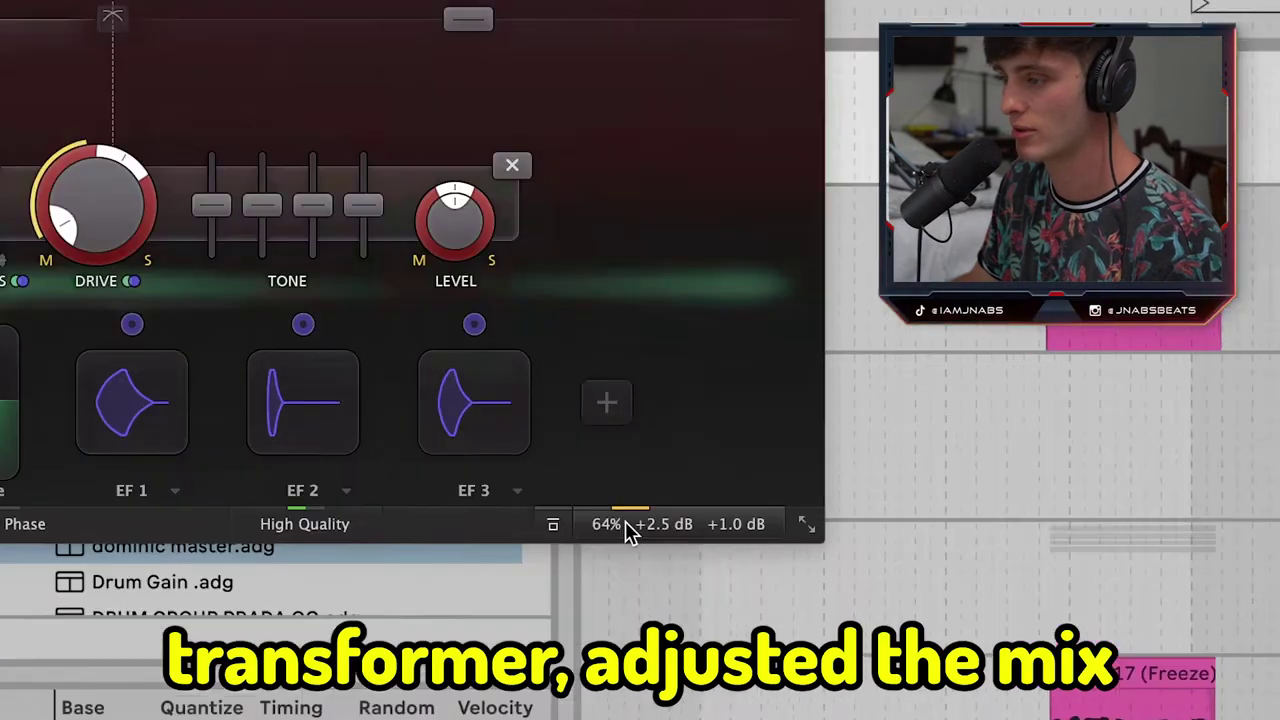
pyautogui.click(628, 533)
pyautogui.moveTo(753, 495); pyautogui.dragTo(719, 482)
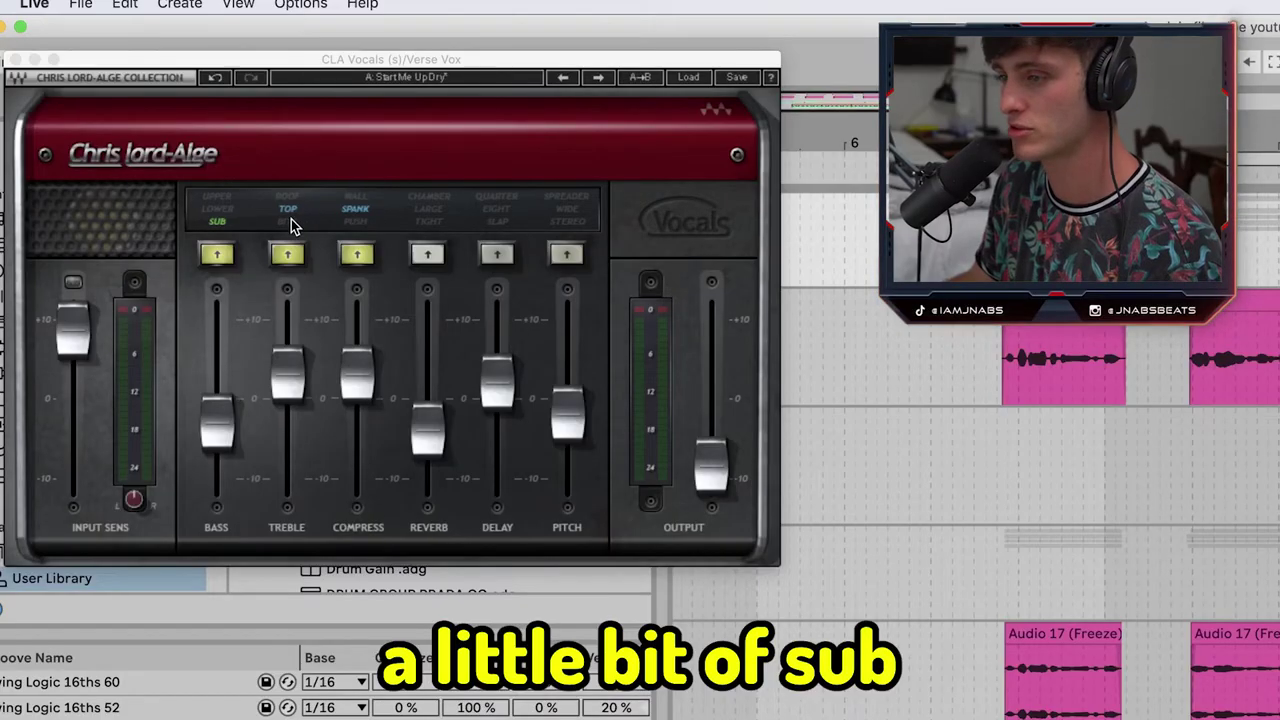
# Review the remaining Verse Vox effects from CLA Vocals onward and play the processed vocals from bar 12.3.
pyautogui.click(16, 60)
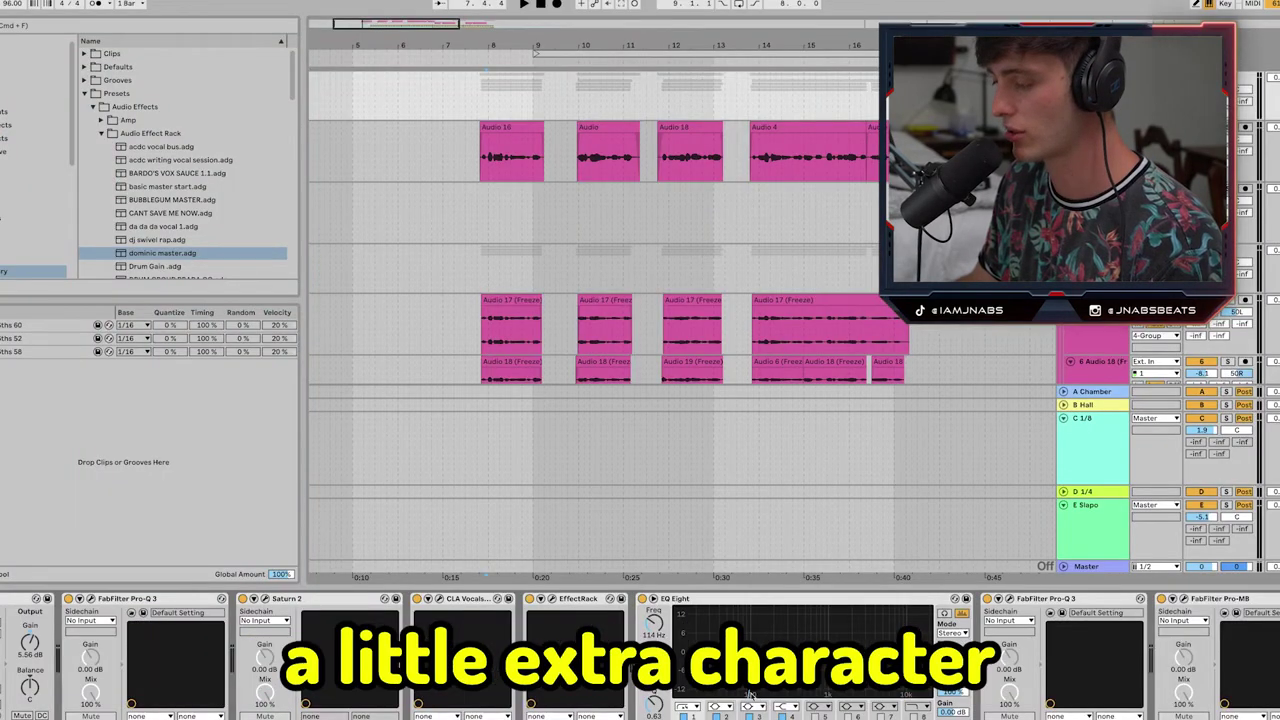
pyautogui.hscroll(3, 657, 650)
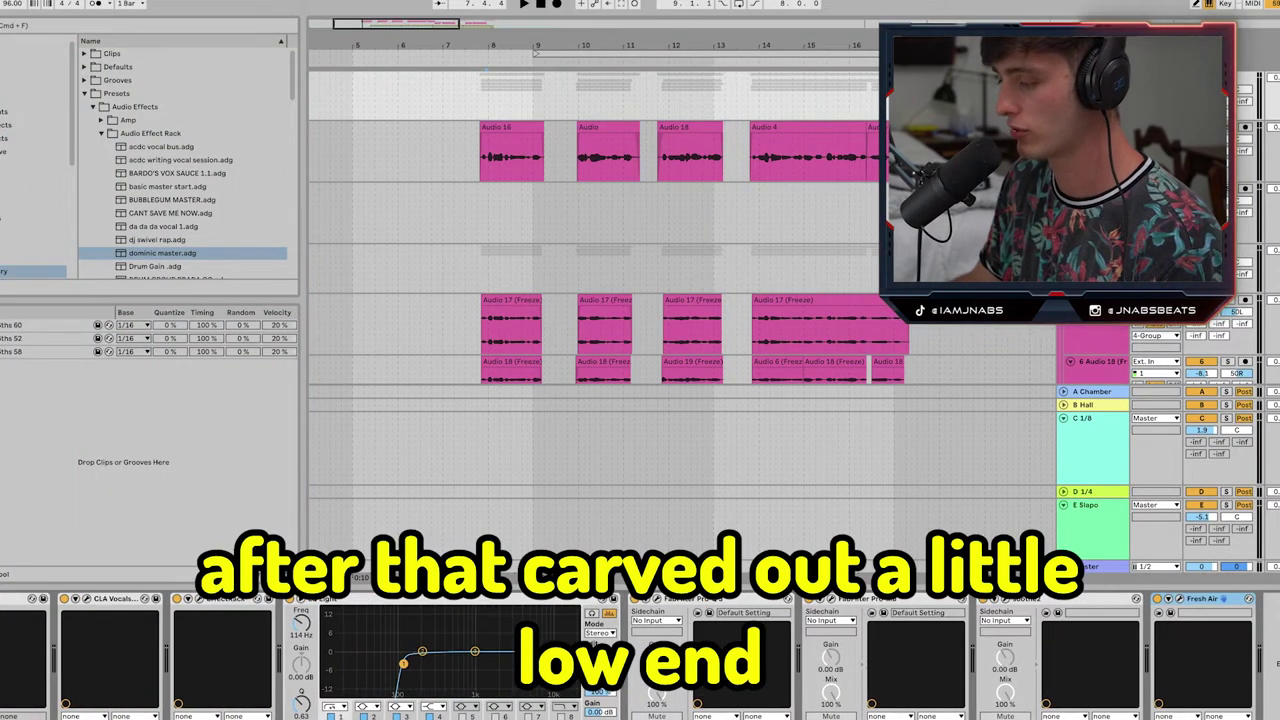
pyautogui.click(657, 599)
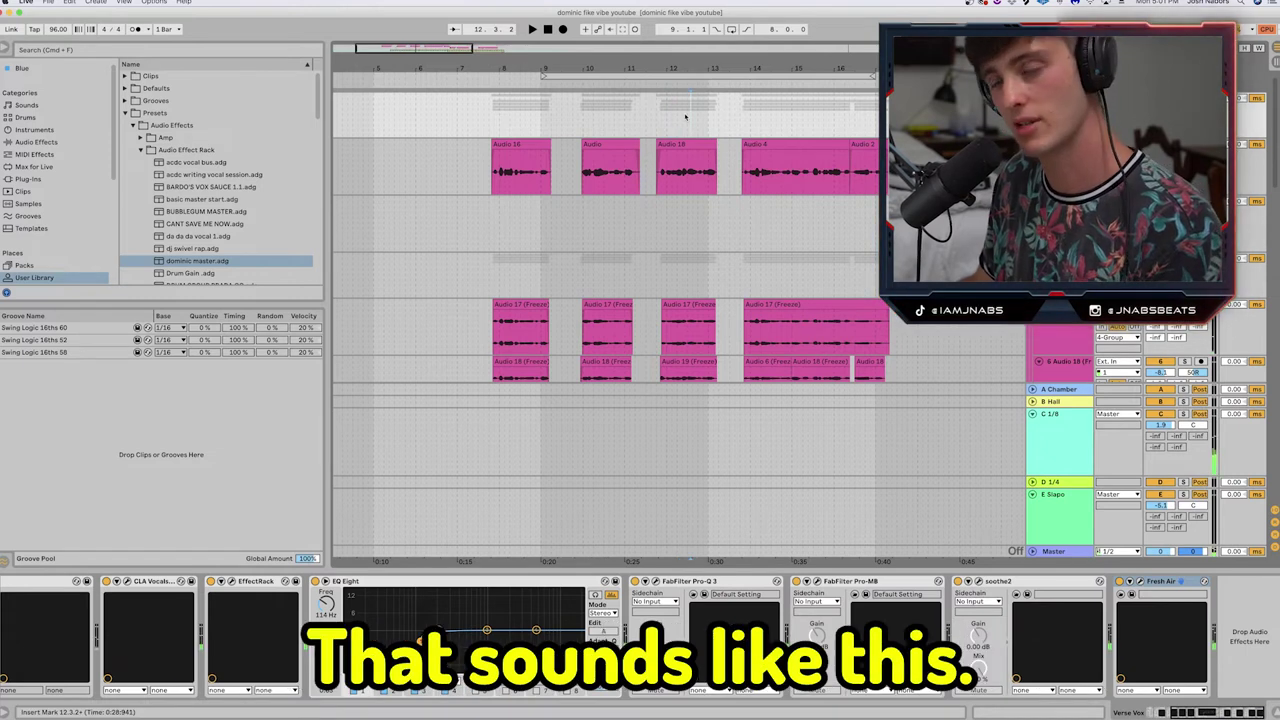
pyautogui.click(685, 117)
pyautogui.press('space')
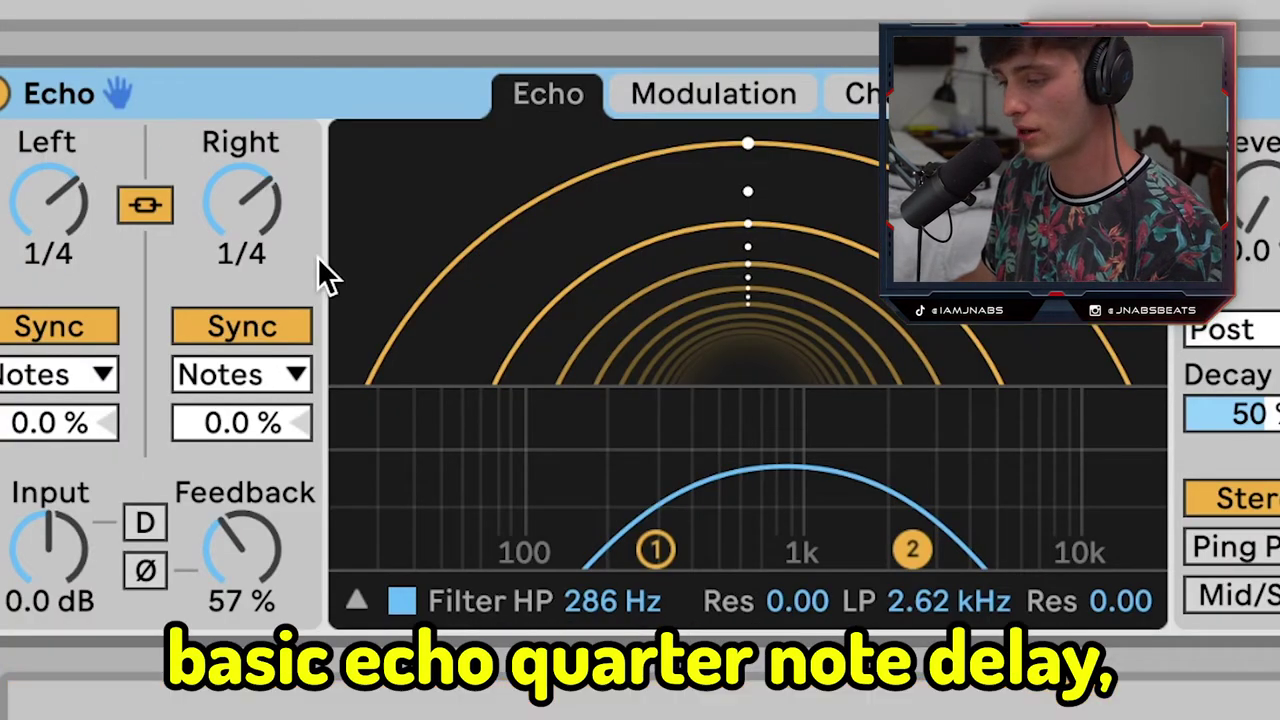
# Set the Echo filter on return C 1/8 to a 352 Hz high-pass and a 2.69 kHz low-pass.
pyautogui.moveTo(656, 549); pyautogui.dragTo(659, 549)
pyautogui.moveTo(912, 549); pyautogui.dragTo(915, 549)
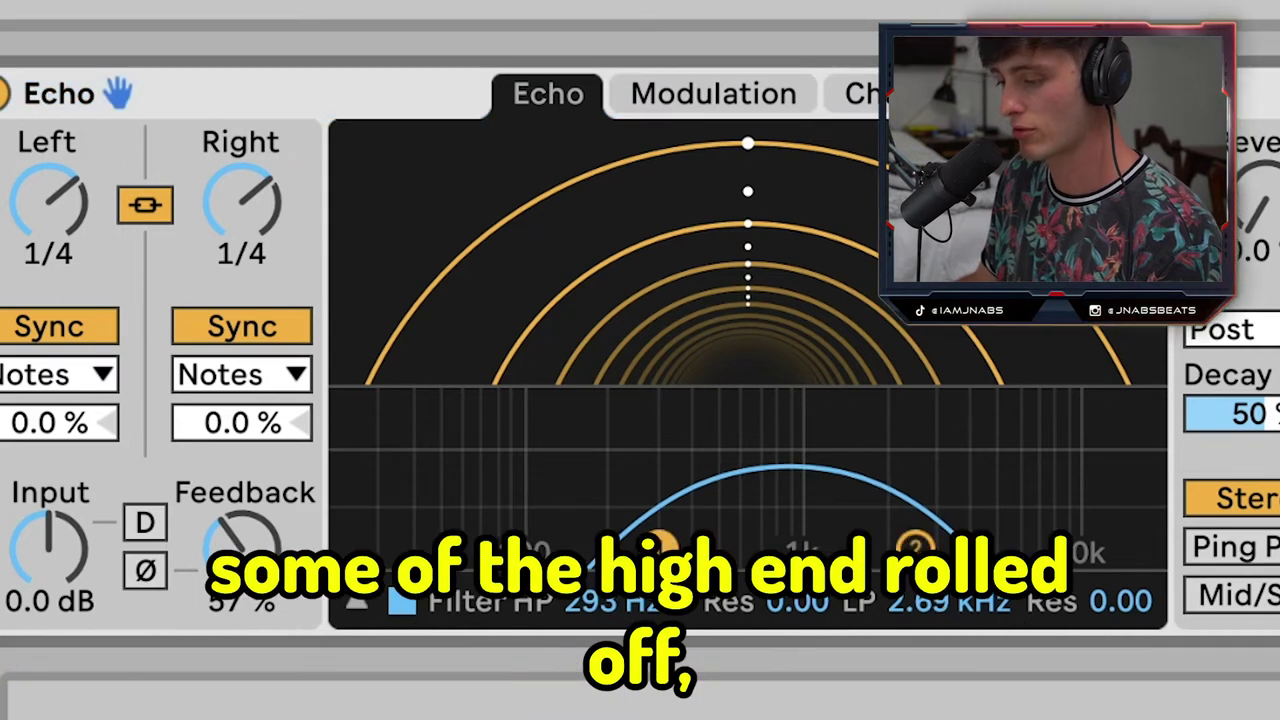
pyautogui.moveTo(659, 549); pyautogui.dragTo(683, 549)
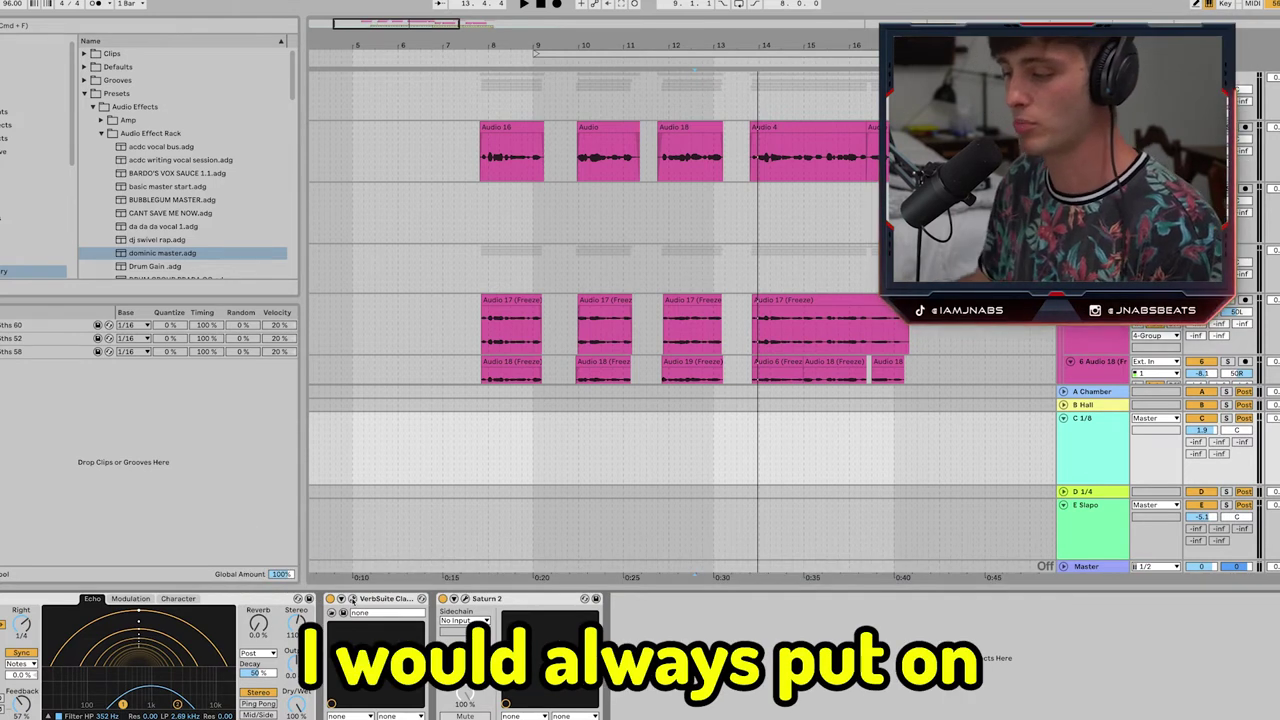
# Examine the settings of the VerbSuite Classics reverb on the C 1/8 return.
pyautogui.click(352, 598)
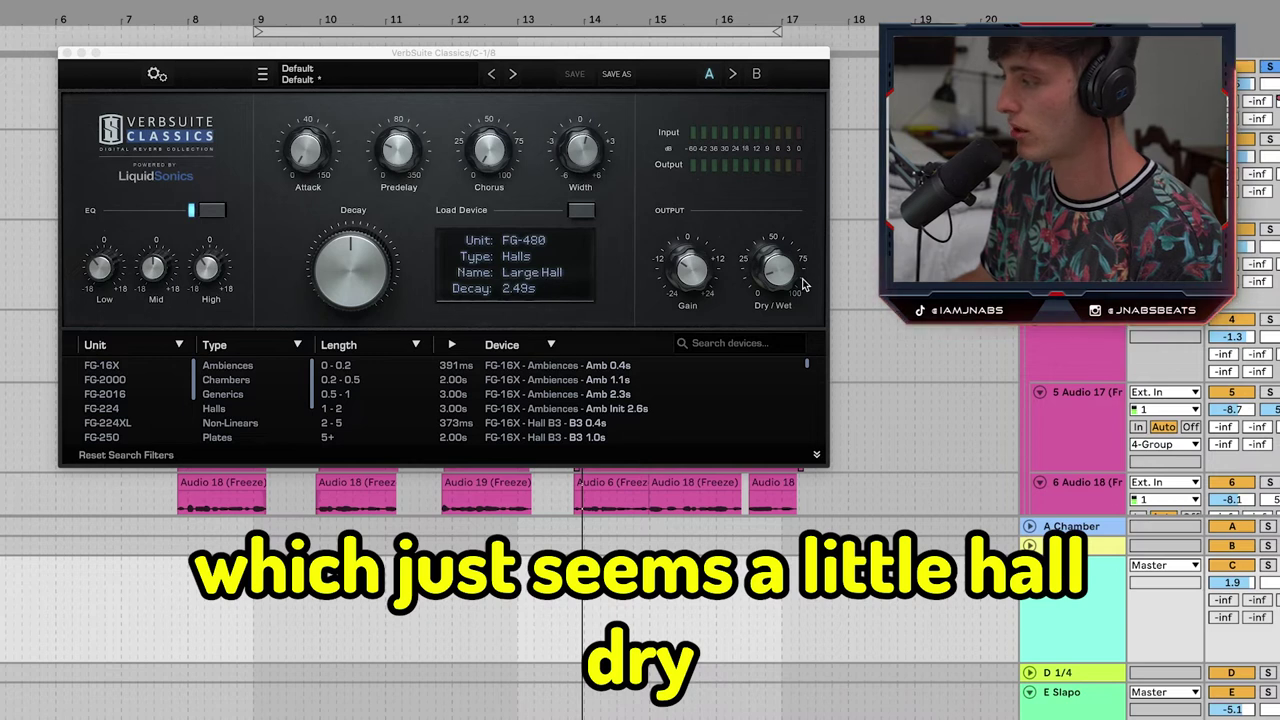
pyautogui.click(803, 280)
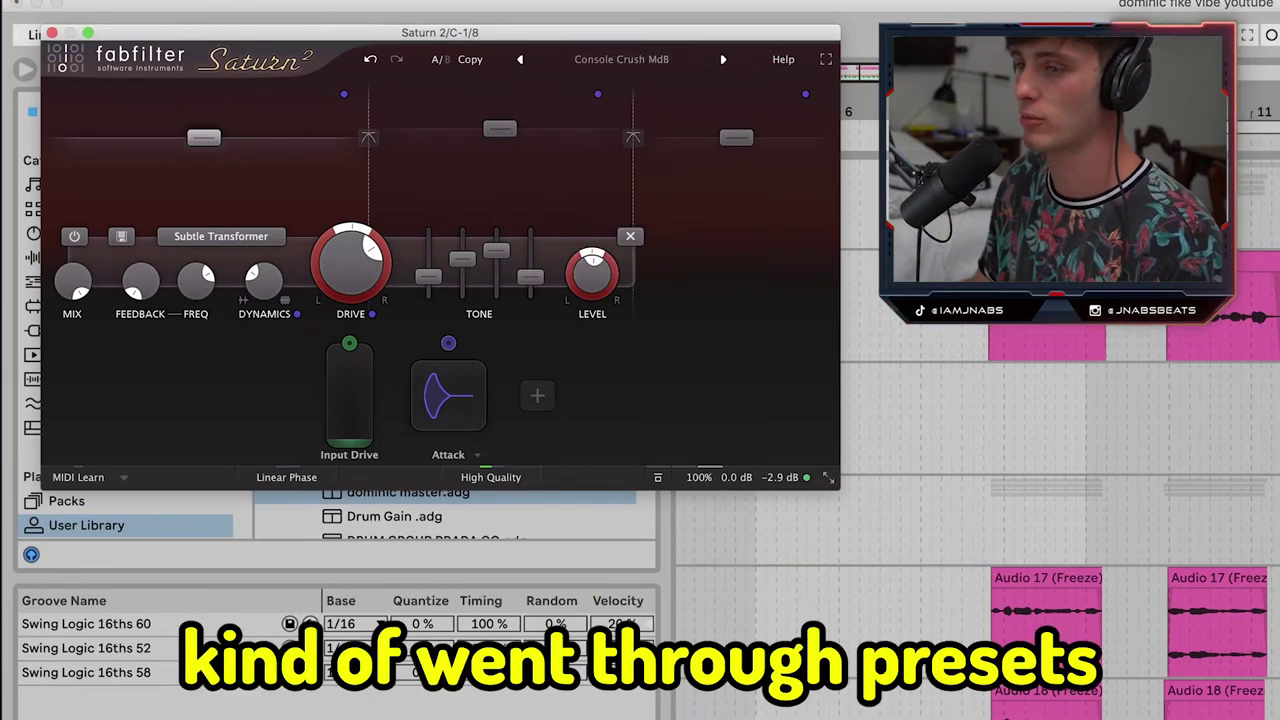
# Examine the Console Crush MdB settings of Saturn 2 on the C 1/8 return and close the plug-in.
pyautogui.click(51, 33)
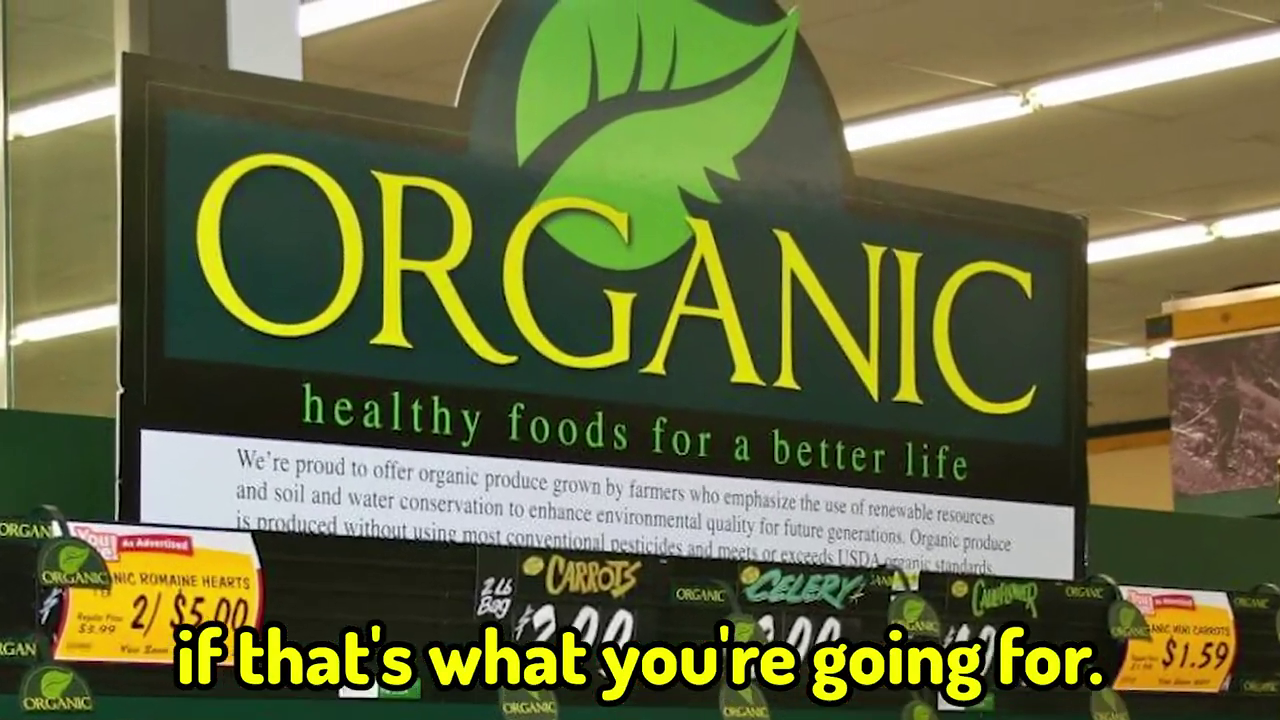
# Switch to Splice and search its sounds for "indie rock snare".
pyautogui.write('indie r')
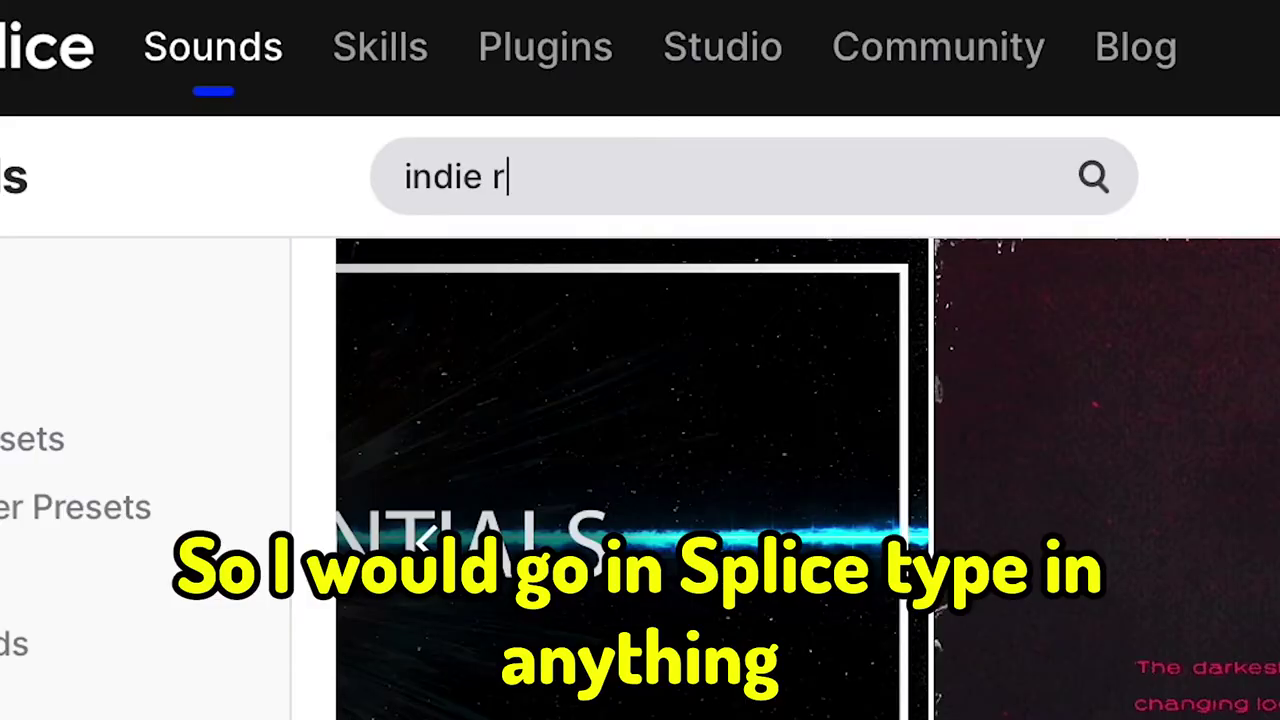
pyautogui.write('ock')
pyautogui.press('BackSpace')
pyautogui.press('BackSpace')
pyautogui.press('BackSpace')
pyautogui.press('BackSpace')
pyautogui.write('rock')
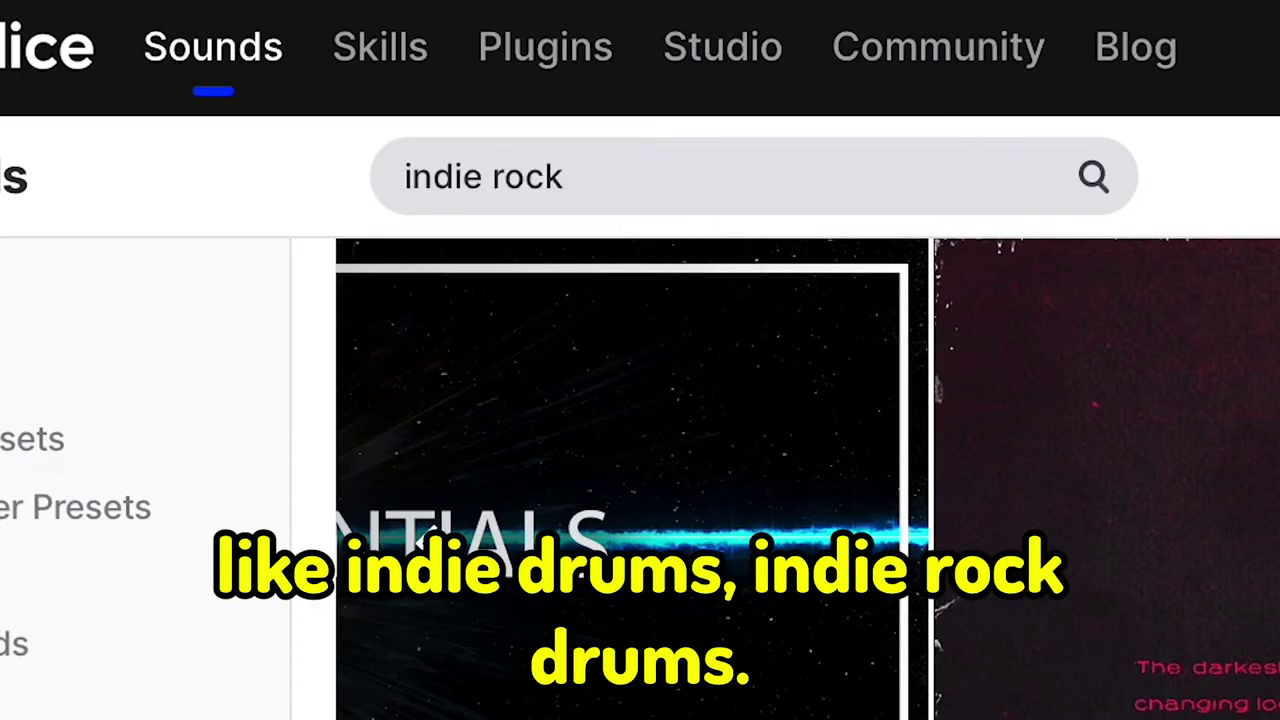
pyautogui.write(' dru')
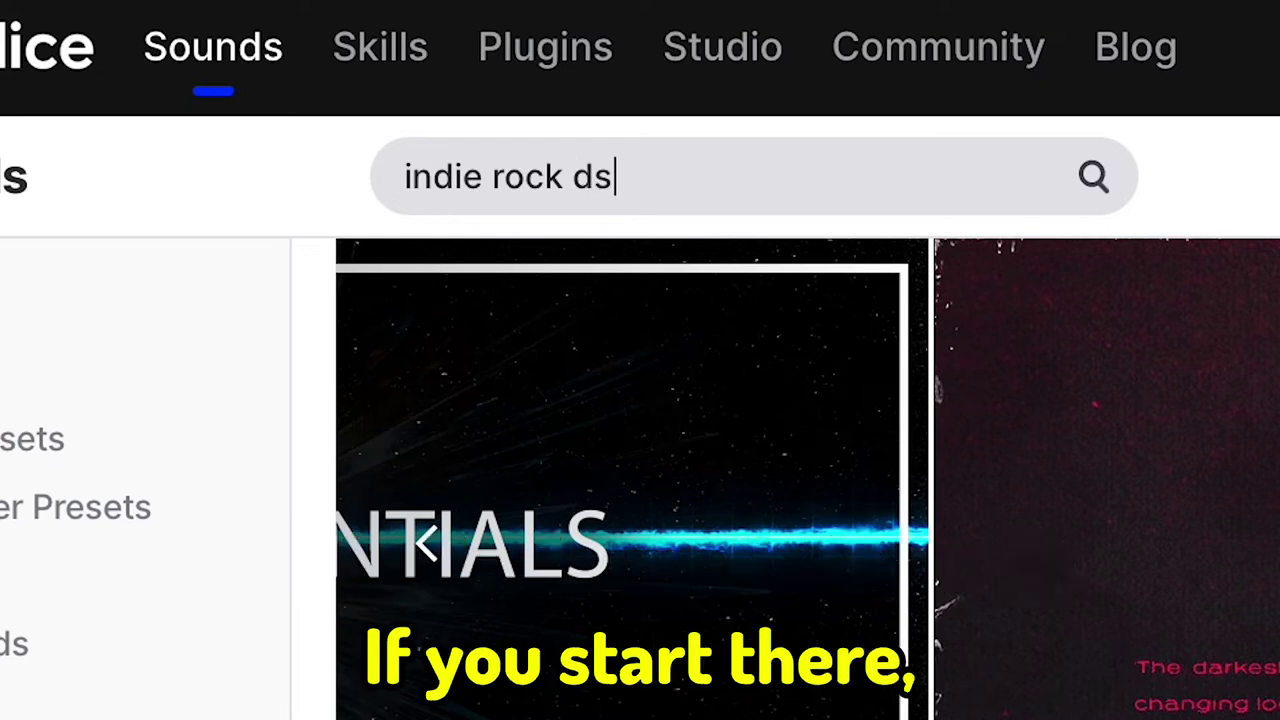
pyautogui.press('BackSpace')
pyautogui.write('snare')
pyautogui.press('Return')
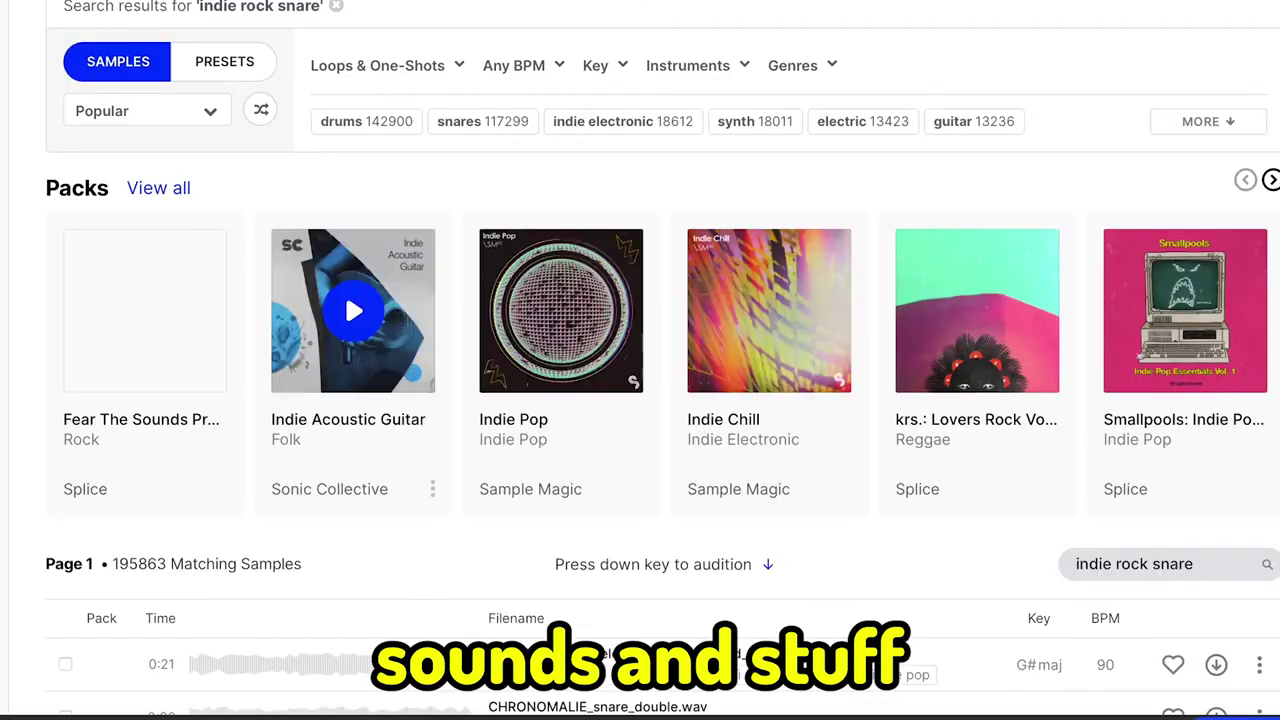
pyautogui.click(205, 110)
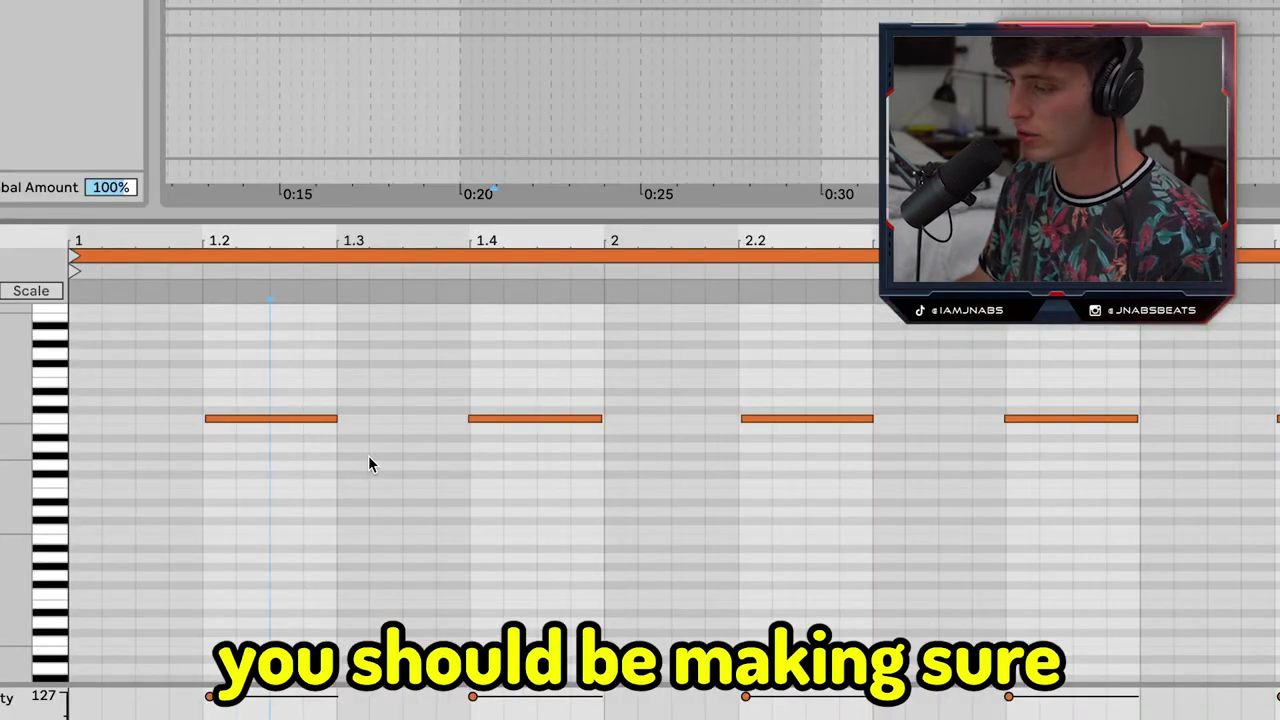
# Nudge the MIDI note at beat 1.2 slightly later so it sits off the grid.
pyautogui.click(224, 417)
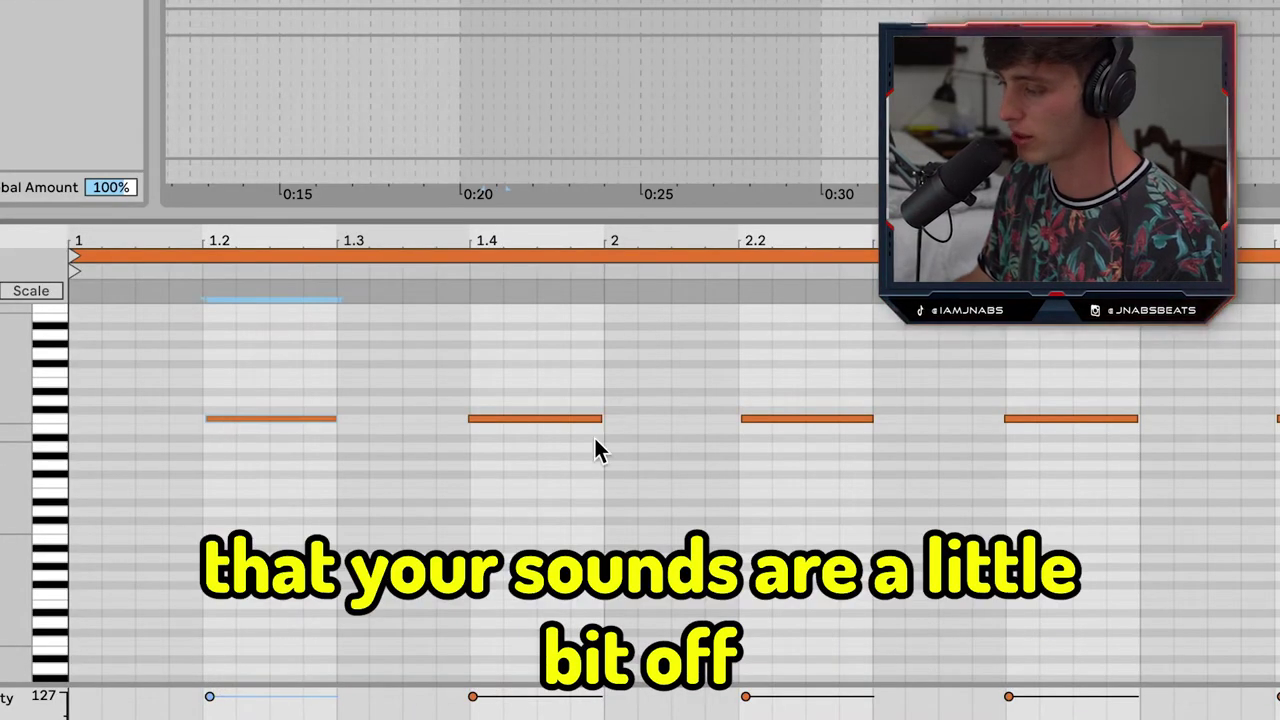
pyautogui.moveTo(225, 418); pyautogui.dragTo(227, 418)
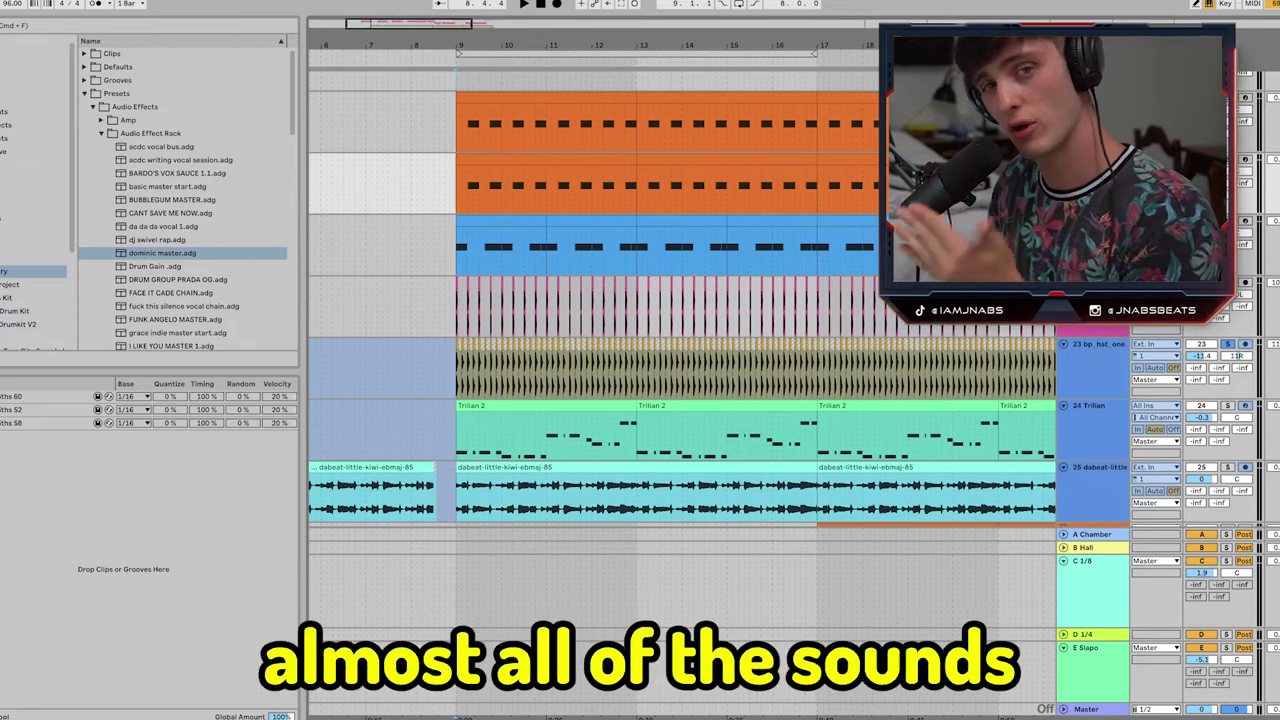
# Solo the drums and play them back through the Drum Buss effect from around bar 9.
pyautogui.click(1228, 283)
pyautogui.press('space')
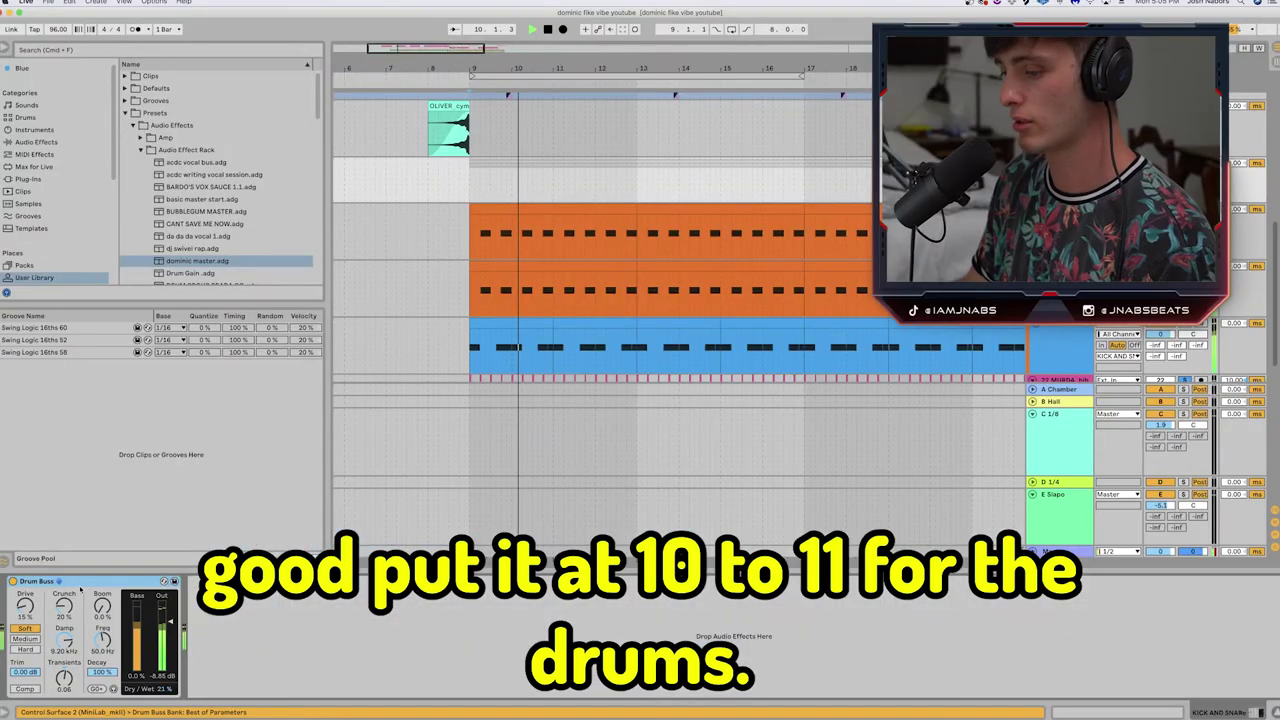
pyautogui.press('space')
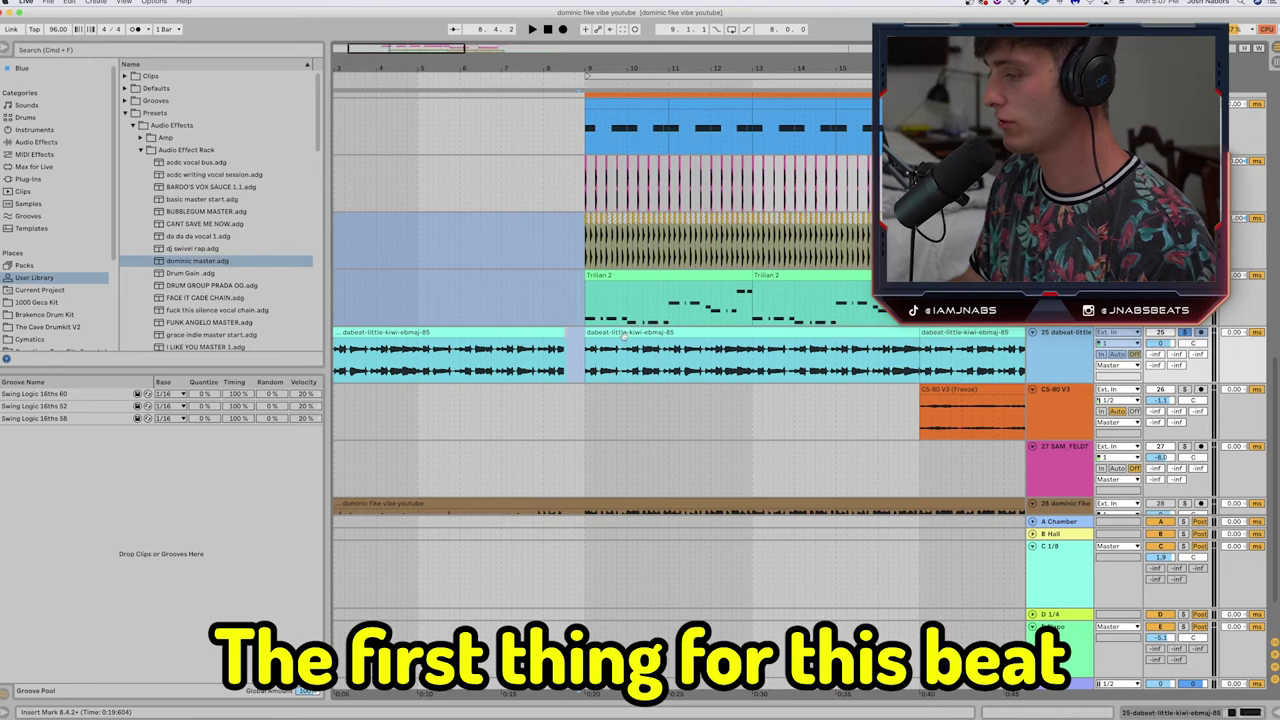
# Select the dabeat-little-kiwi-ebmaj-85 clip at bar 9 and read its file details.
pyautogui.click(626, 334)
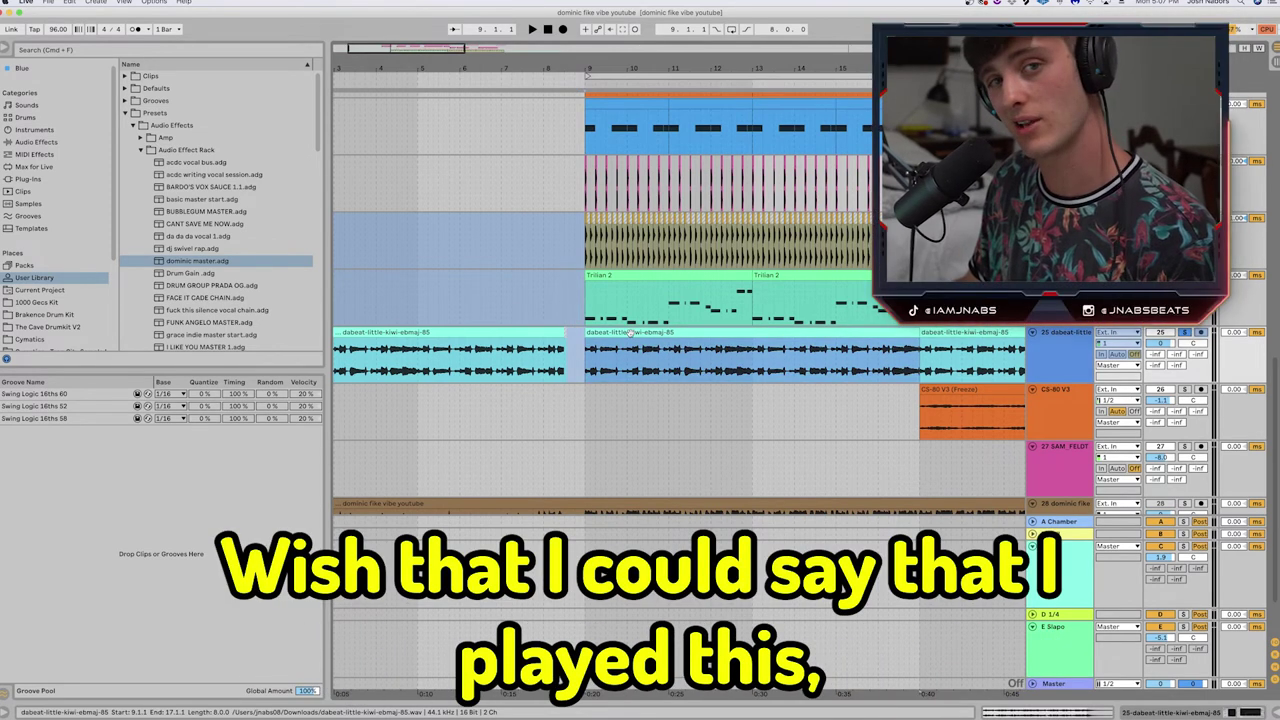
pyautogui.moveTo(646, 711)
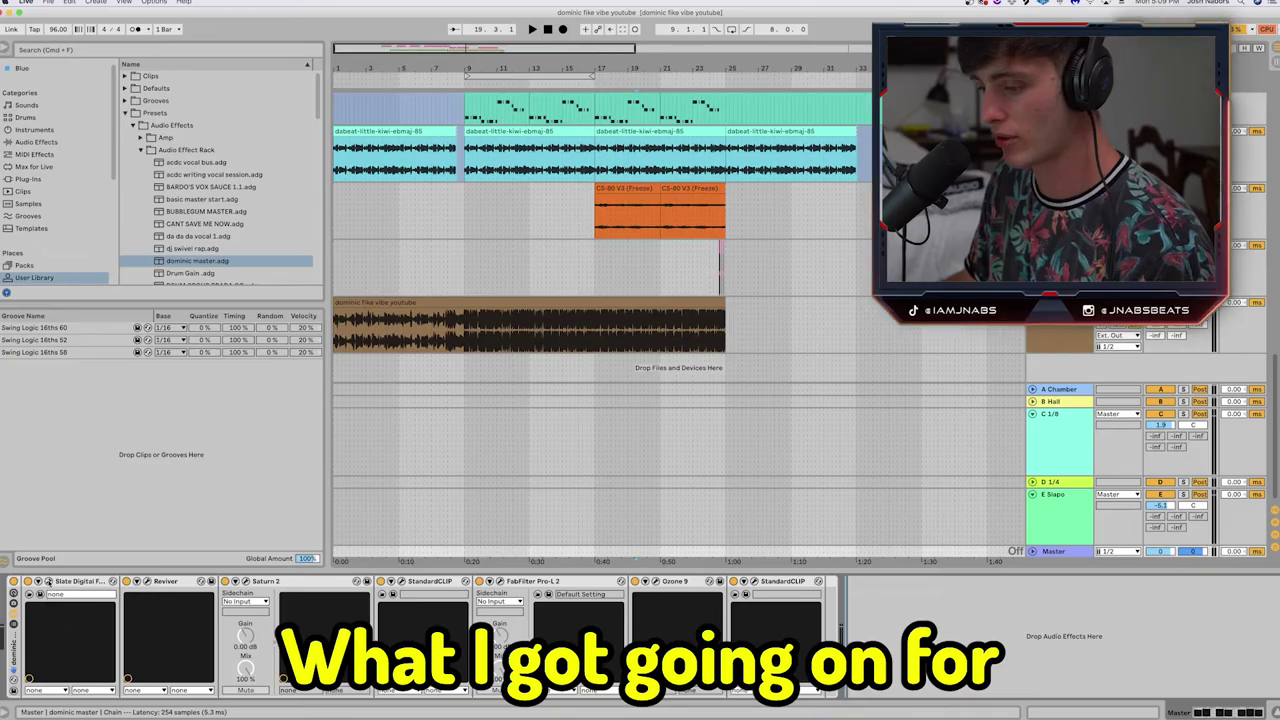
# Open Slate Digital FG-X and Reviver on the master and examine Reviver's 2nd and 3rd harmonic faders.
pyautogui.click(47, 581)
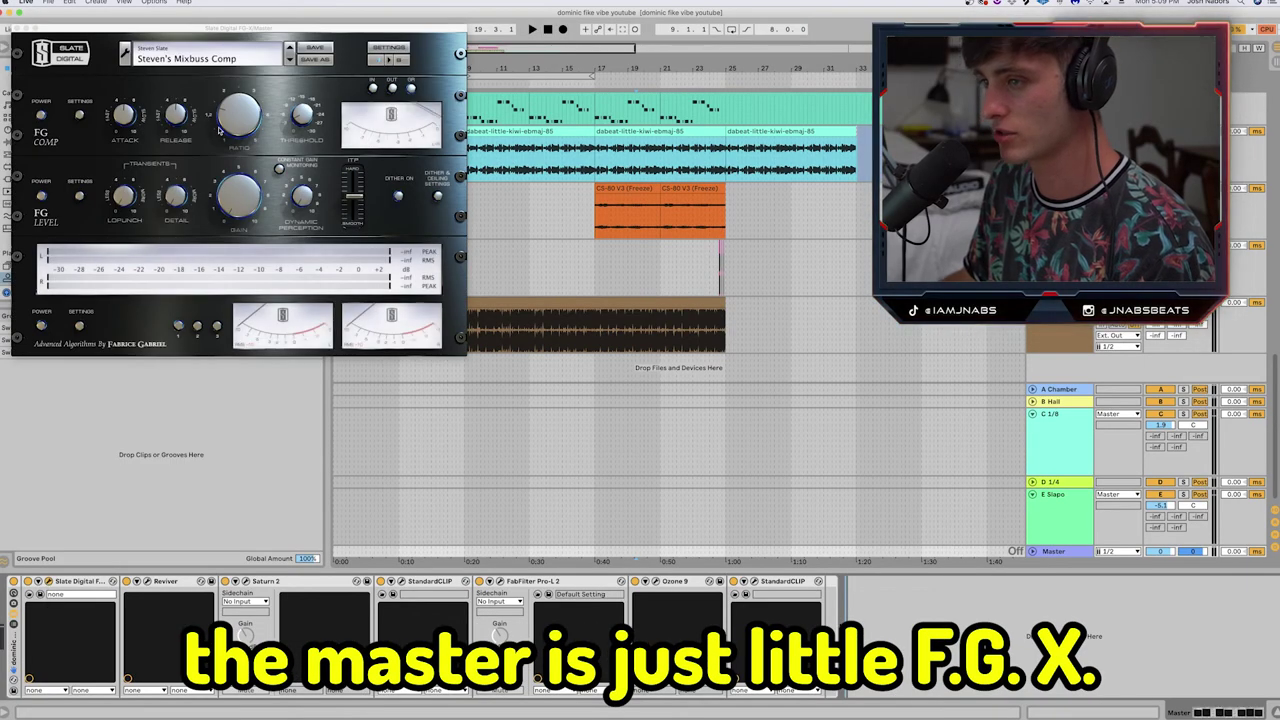
pyautogui.moveTo(231, 31); pyautogui.dragTo(569, 75)
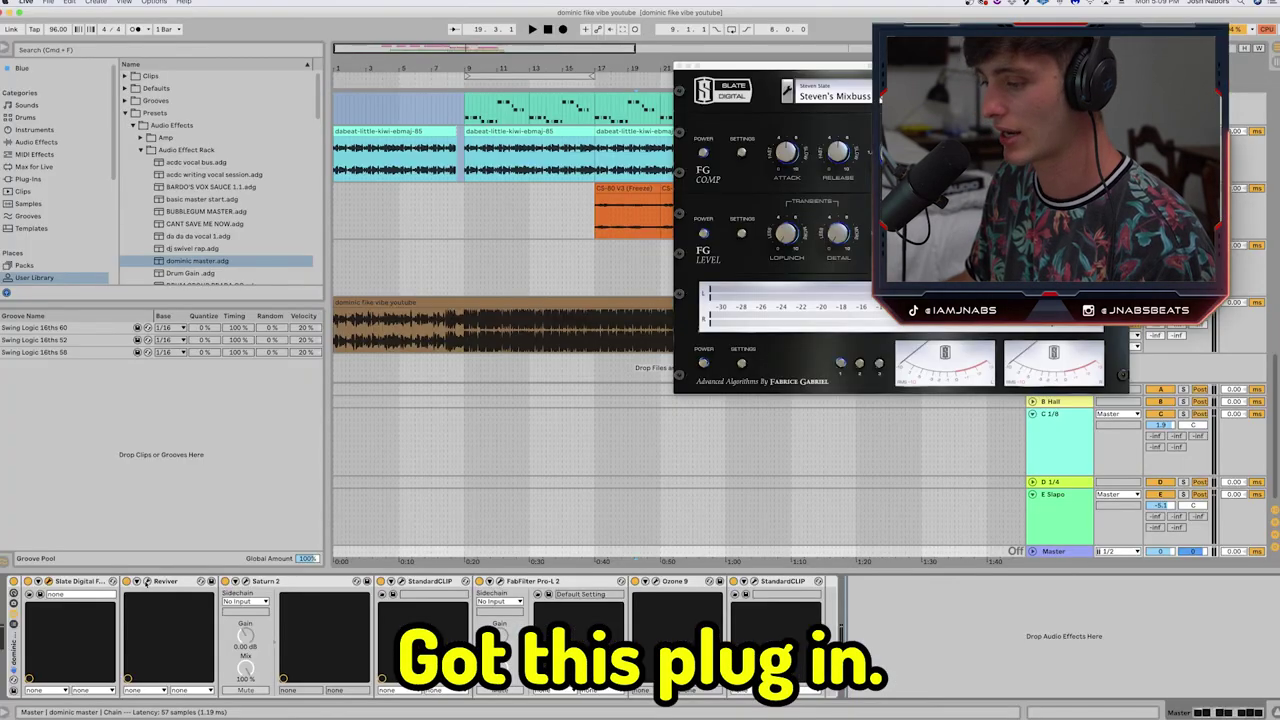
pyautogui.click(147, 581)
pyautogui.click(714, 195)
pyautogui.moveTo(88, 28); pyautogui.dragTo(522, 174)
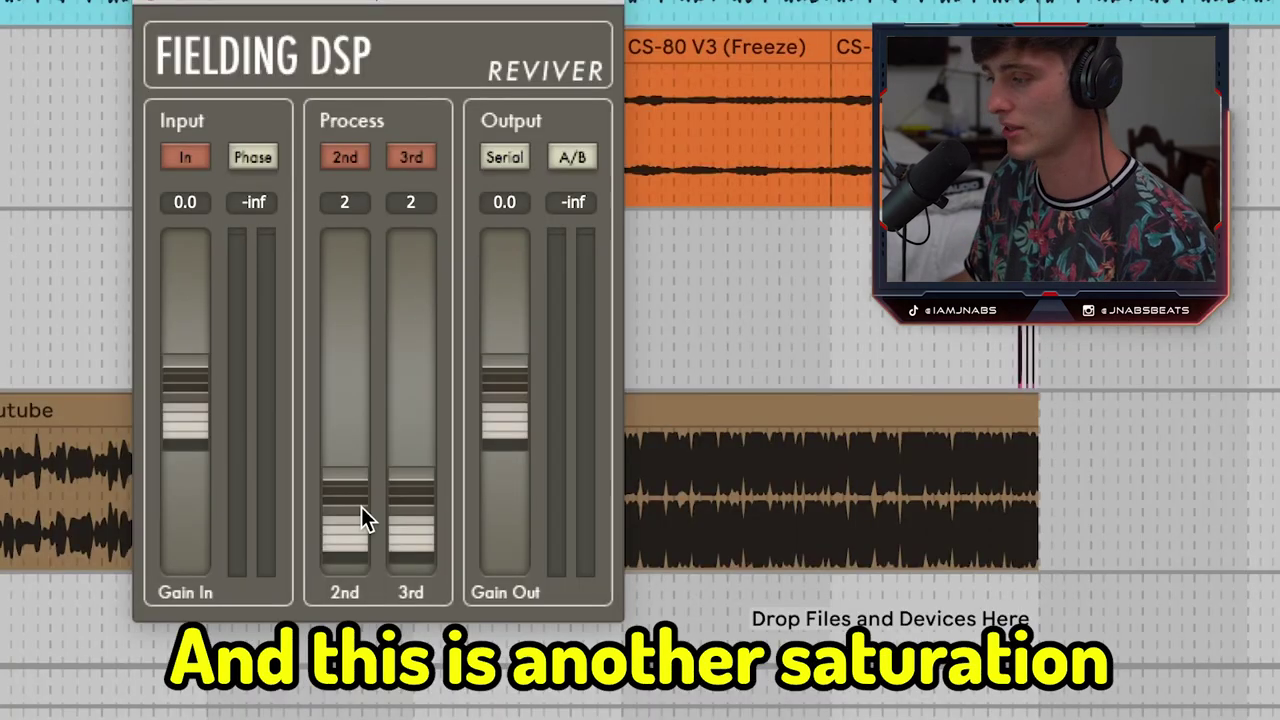
pyautogui.moveTo(513, 333); pyautogui.dragTo(513, 333)
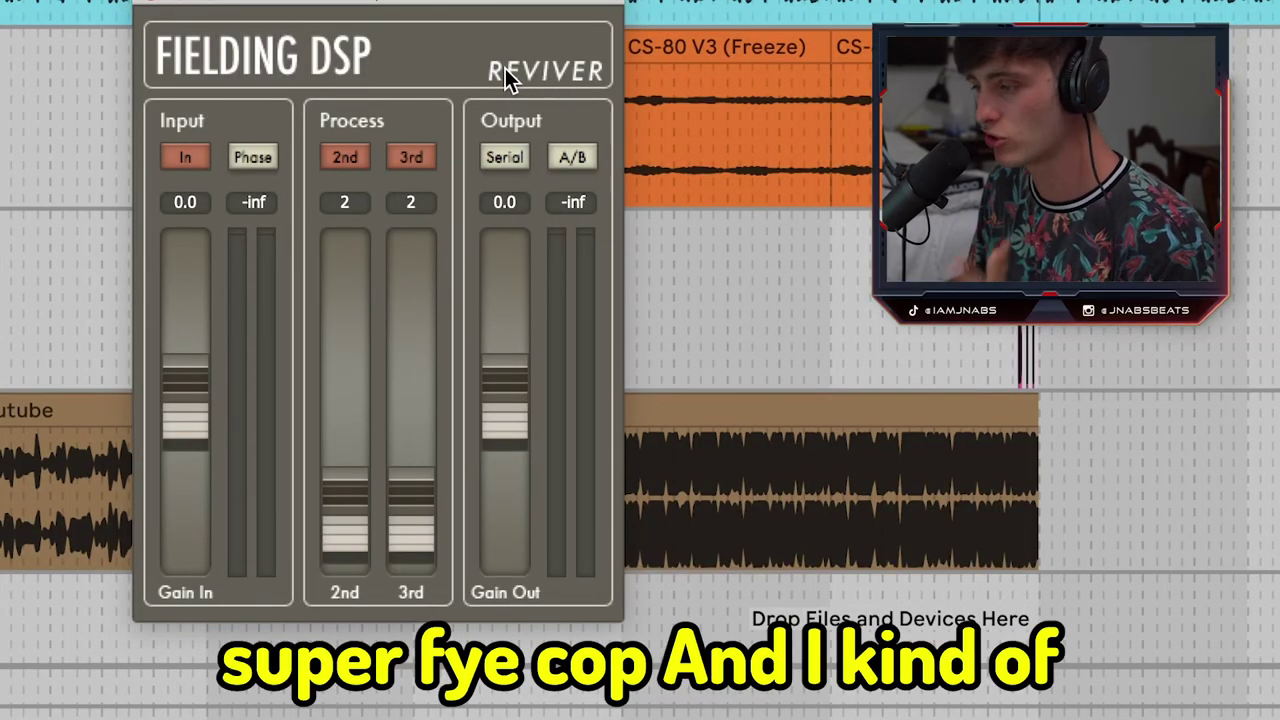
pyautogui.moveTo(366, 540)
pyautogui.mouseDown()
pyautogui.moveTo(364, 340)
pyautogui.moveTo(361, 530)
pyautogui.mouseUp()
pyautogui.moveTo(420, 512); pyautogui.dragTo(422, 505)
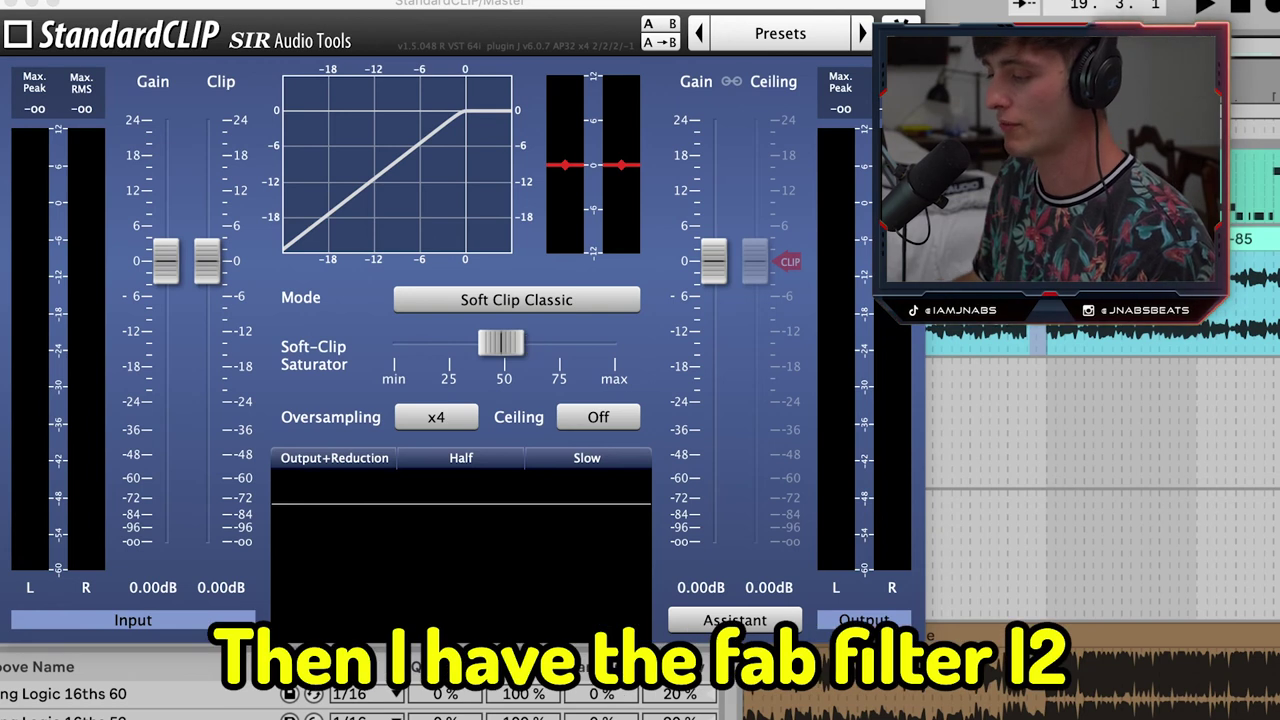
# Open Ozone 9 on the master and examine its module chain.
pyautogui.click(640, 716)
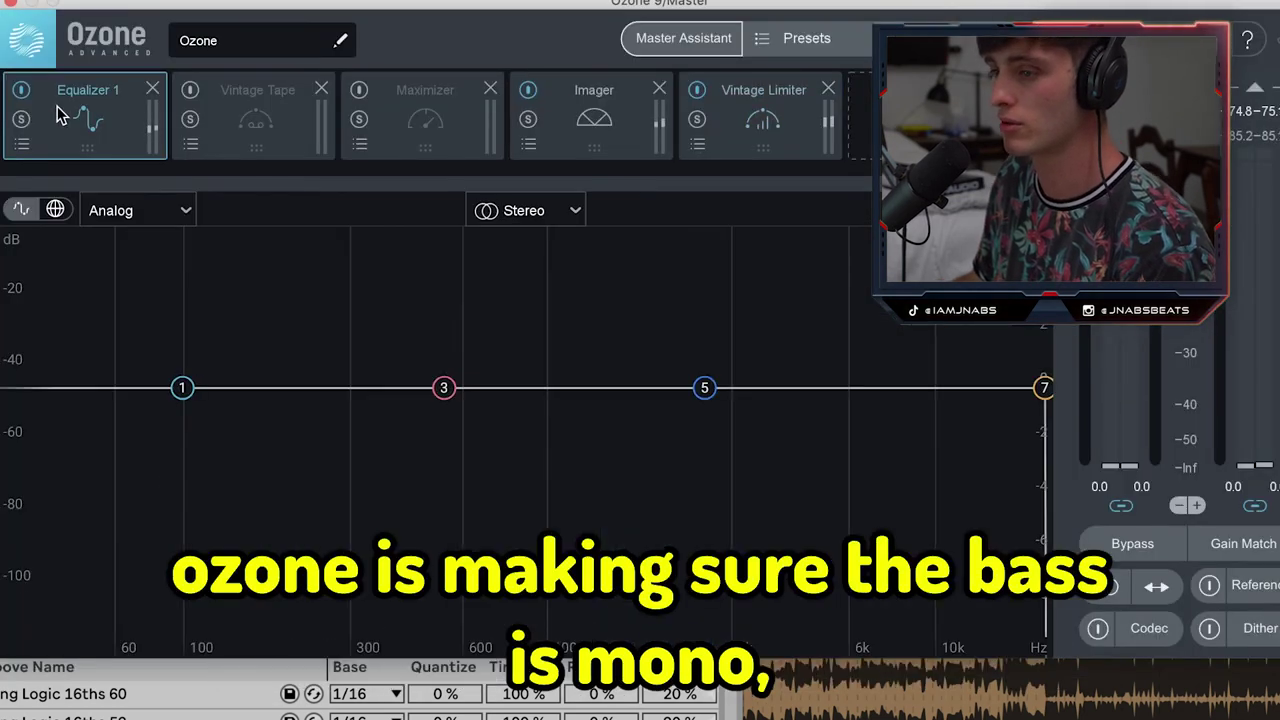